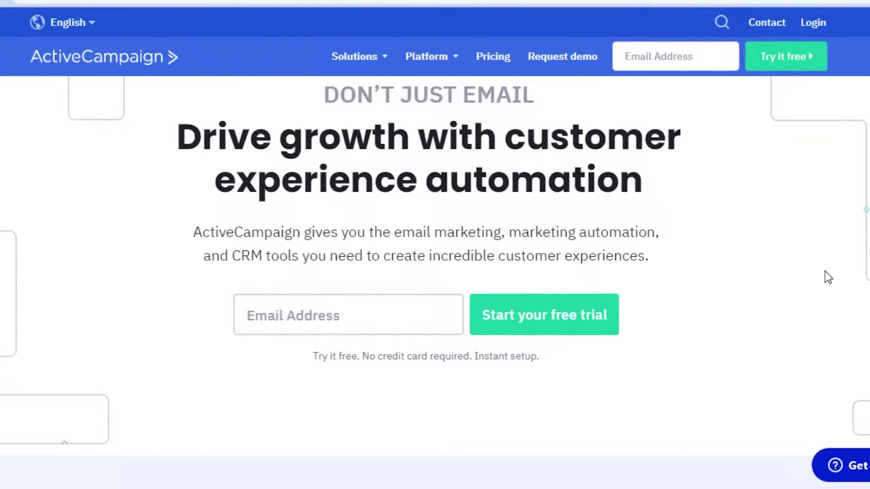
# Look over the ActiveCampaign homepage, including its solutions overview and the free trial sign-up field
pyautogui.scroll(-3, 824, 270)
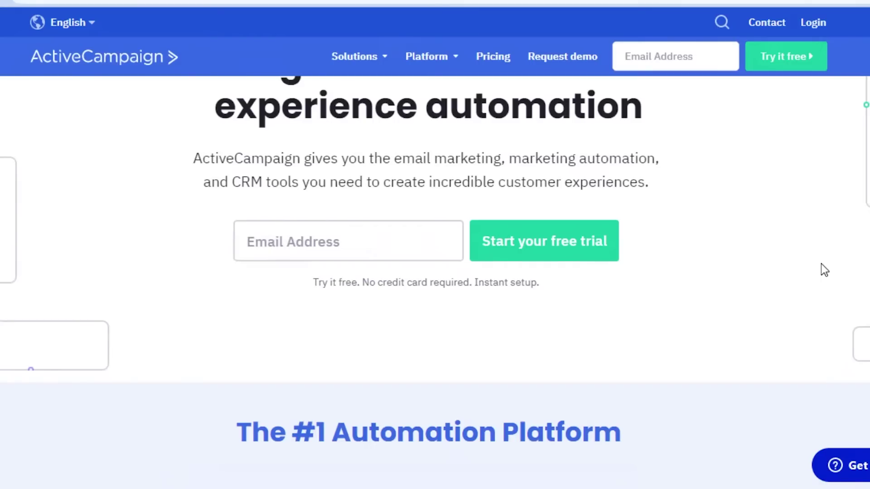
pyautogui.moveTo(341, 55)
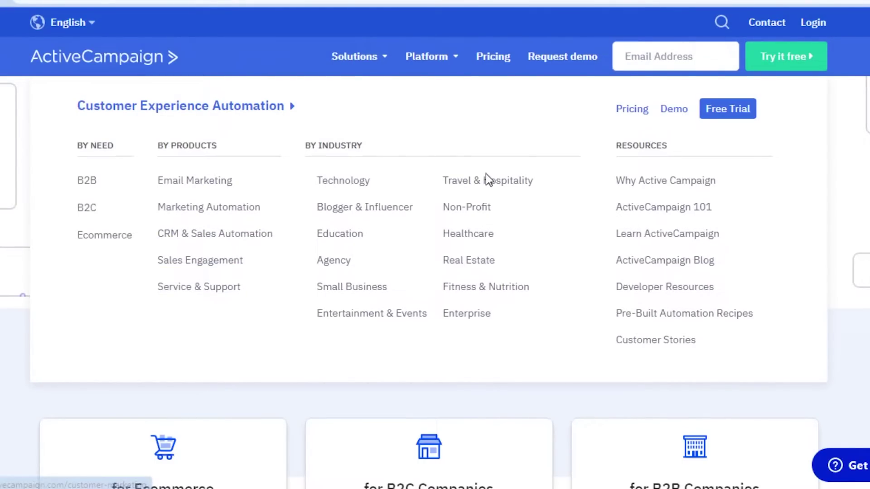
pyautogui.scroll(-5, 435, 281)
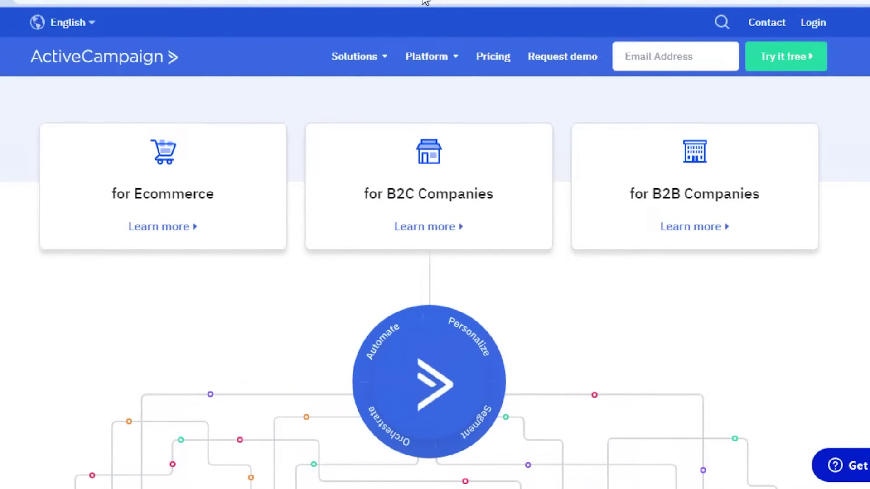
pyautogui.scroll(6, 774, 270)
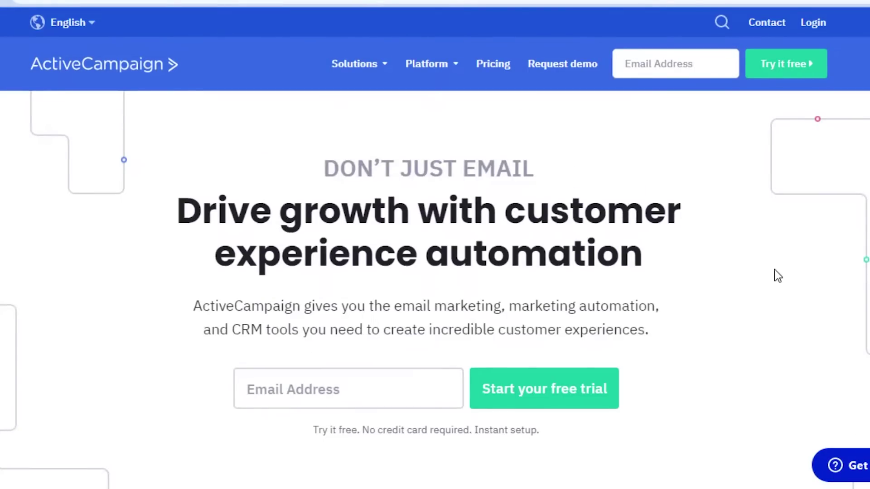
pyautogui.scroll(-1, 404, 315)
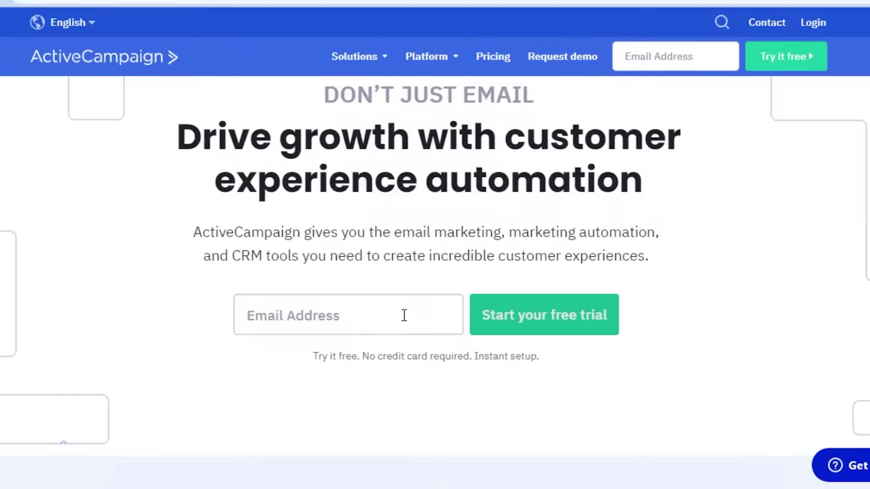
pyautogui.click(404, 315)
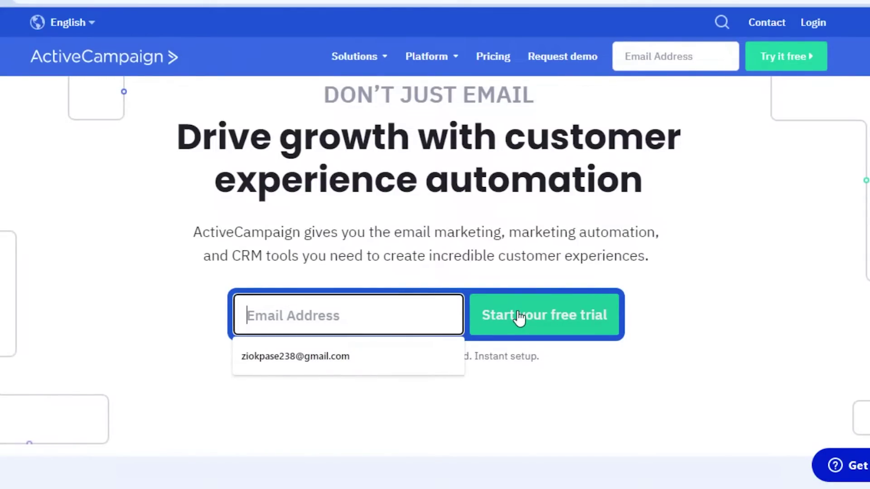
pyautogui.click(588, 232)
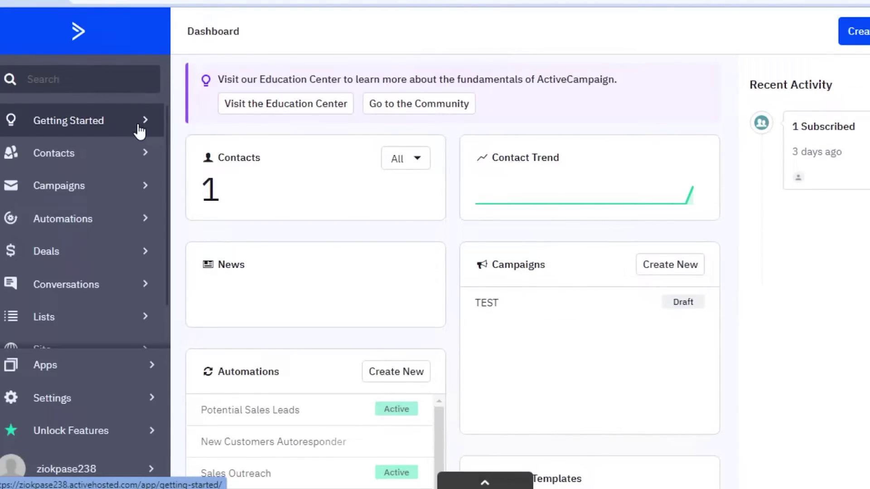
# Review the dashboard widgets and the main navigation sections, and view the account's contact lists
pyautogui.scroll(-5, 113, 181)
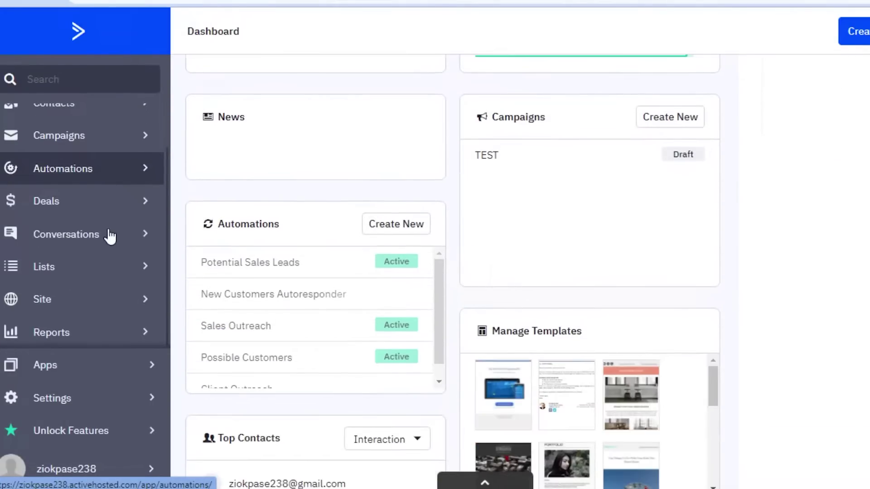
pyautogui.scroll(5, 82, 136)
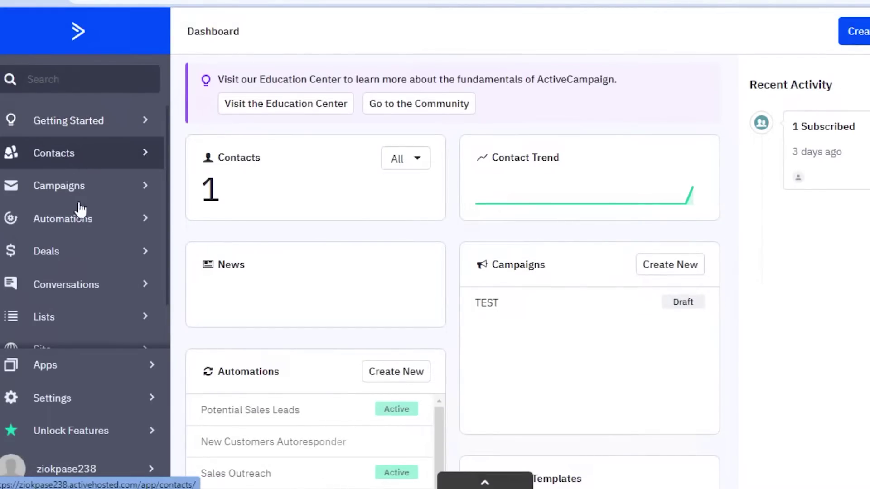
pyautogui.scroll(-1, 71, 288)
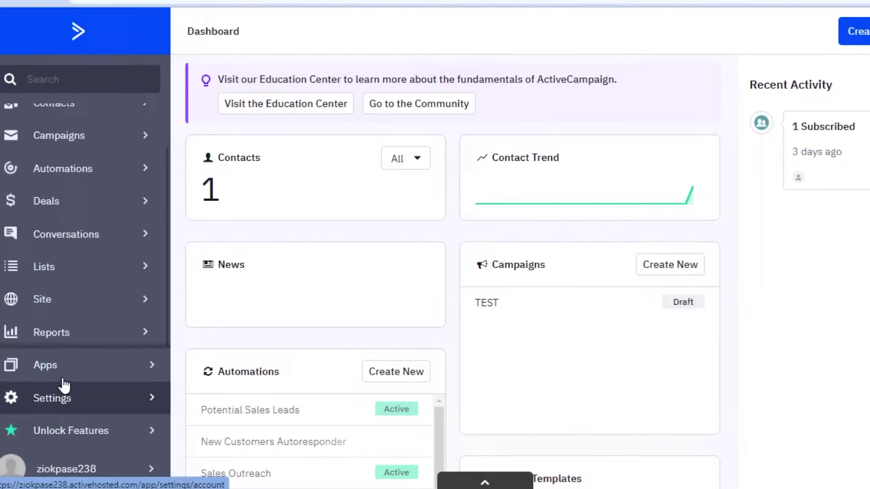
pyautogui.scroll(1, 55, 182)
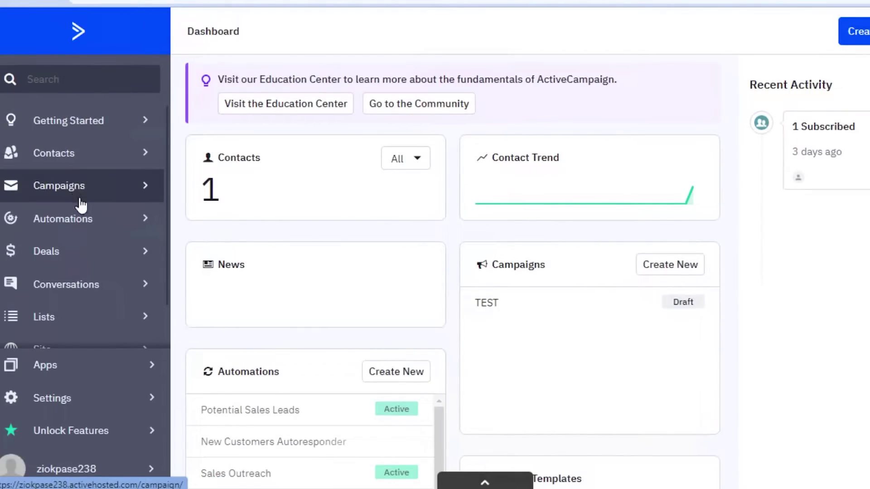
pyautogui.scroll(-1, 91, 238)
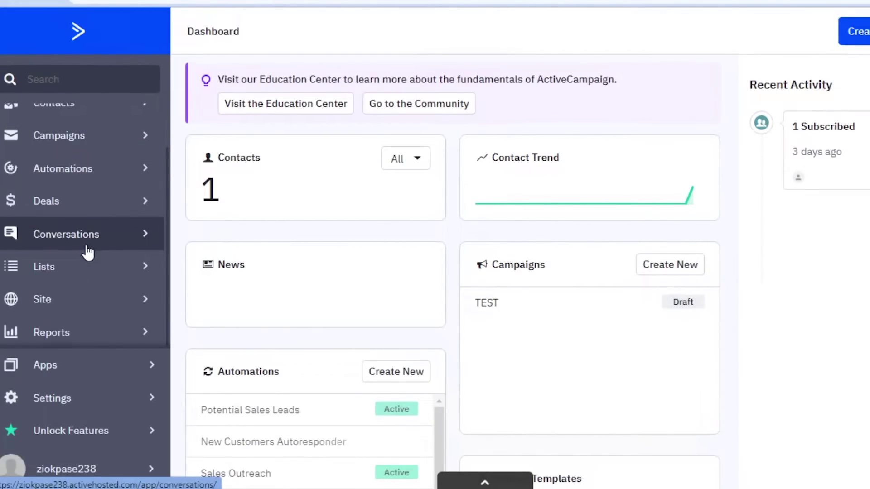
pyautogui.click(145, 267)
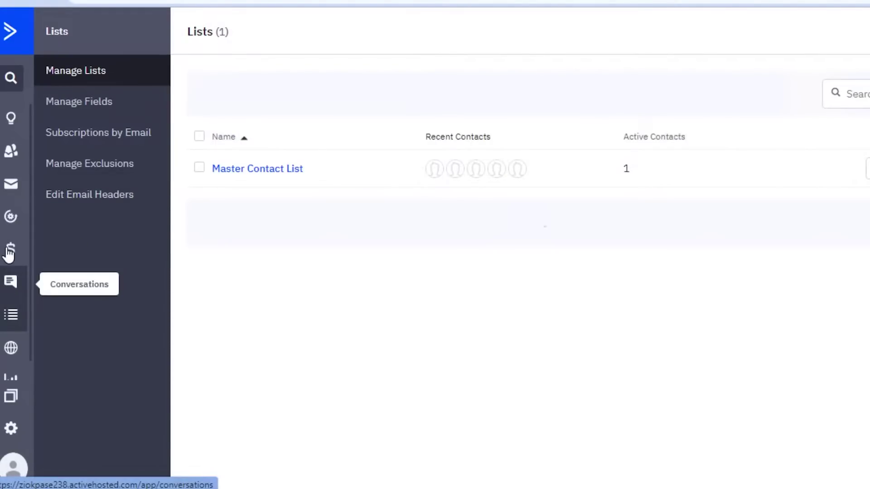
# Go to the Contacts page and dismiss the free migration offer
pyautogui.click(16, 164)
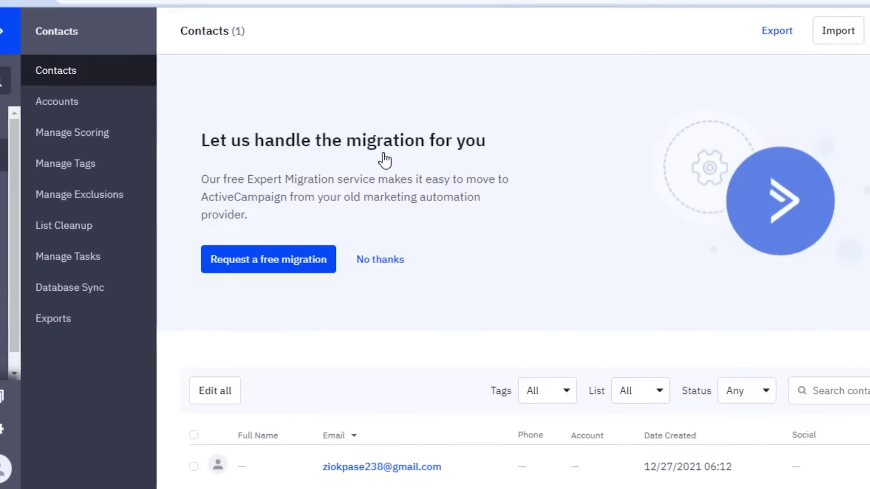
pyautogui.scroll(-3, 372, 217)
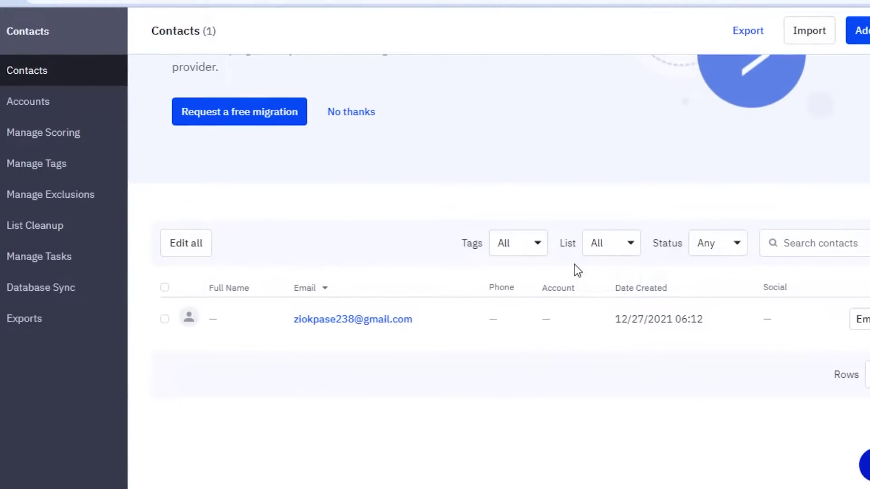
pyautogui.scroll(3, 574, 267)
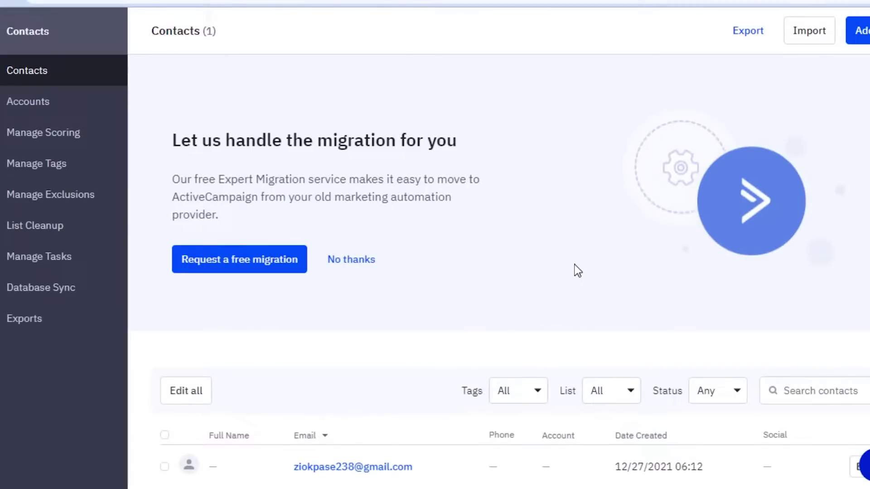
pyautogui.click(347, 268)
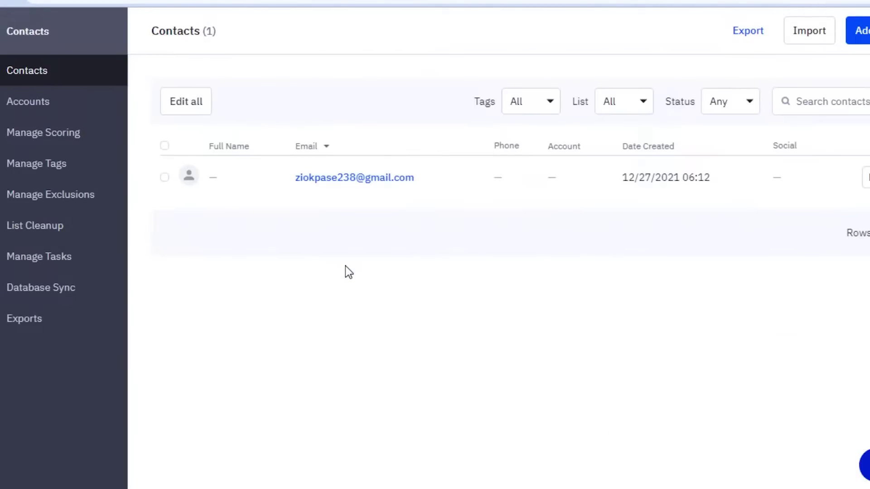
# View the contact import options, including file import and the app integrations
pyautogui.click(800, 45)
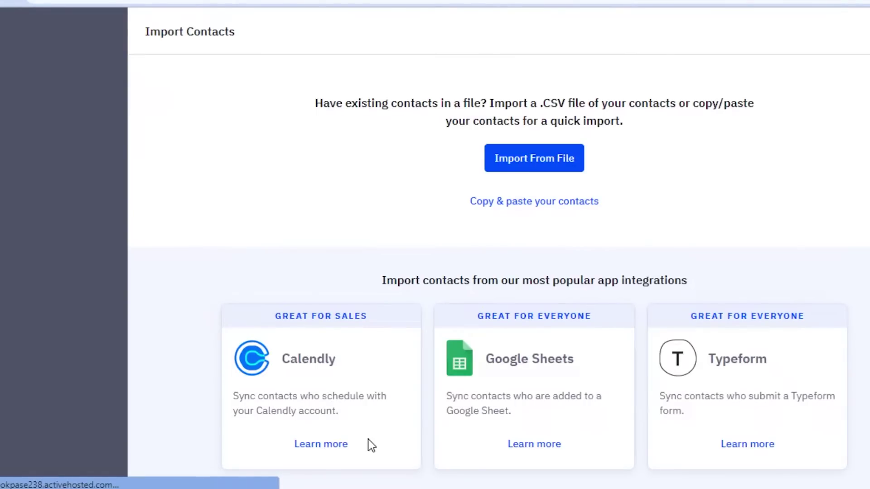
pyautogui.scroll(-3, 496, 216)
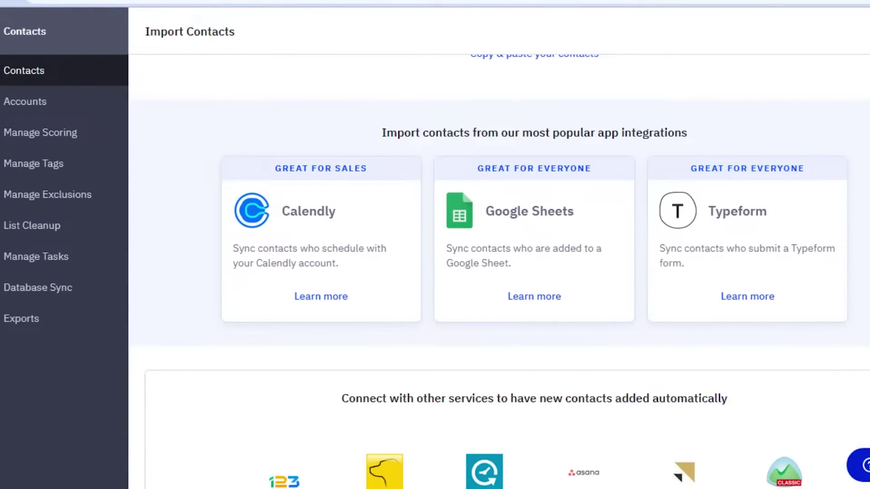
pyautogui.scroll(3, 691, 196)
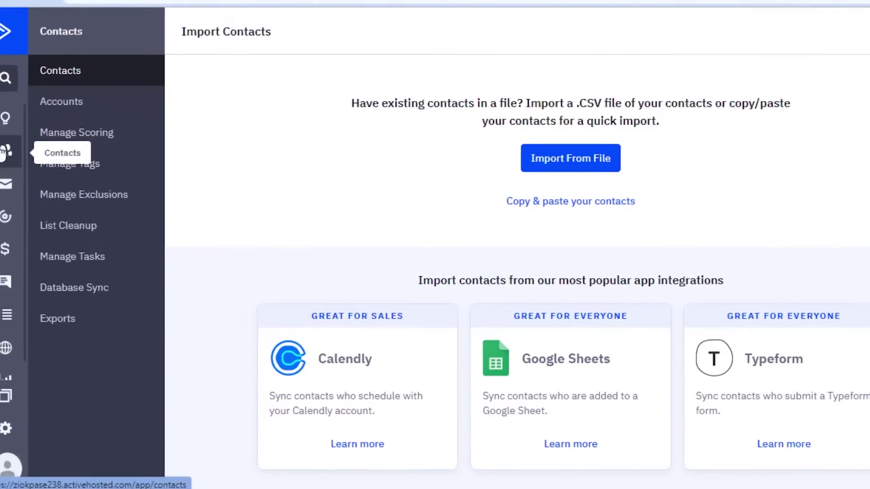
# Return to the contacts overview and view the blank Add a Contact form, closing it without adding anyone
pyautogui.click(4, 153)
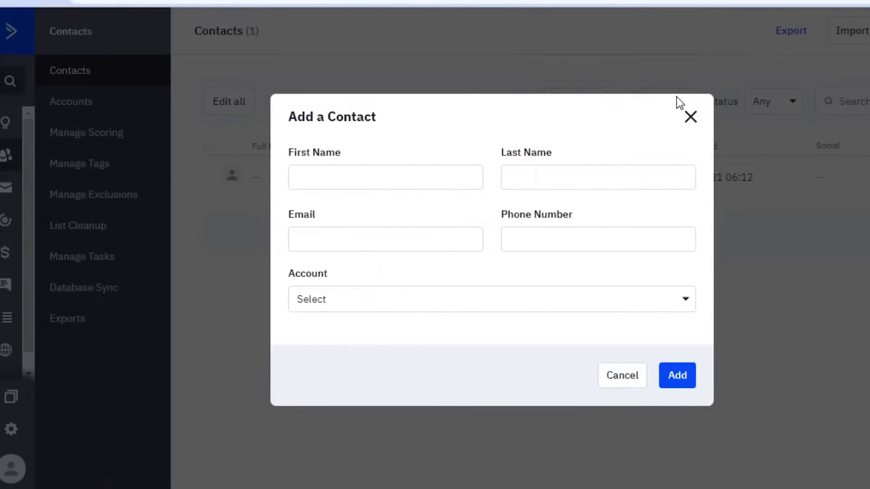
pyautogui.click(690, 118)
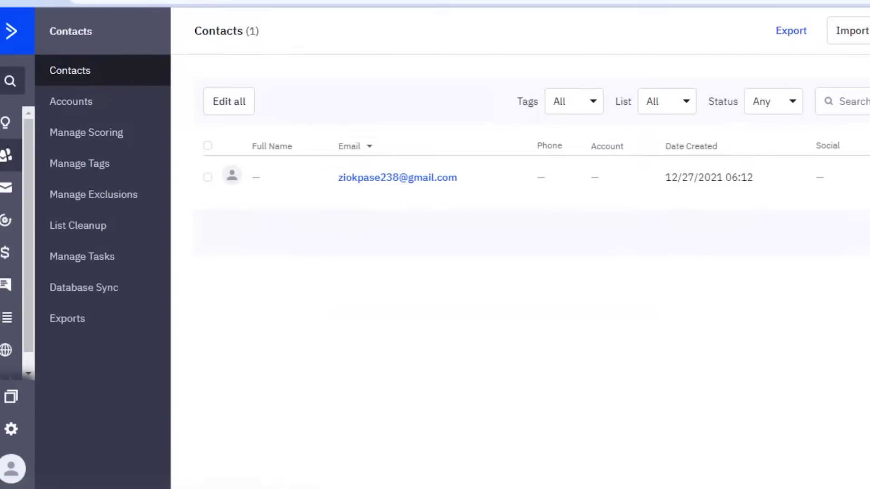
pyautogui.click(865, 30)
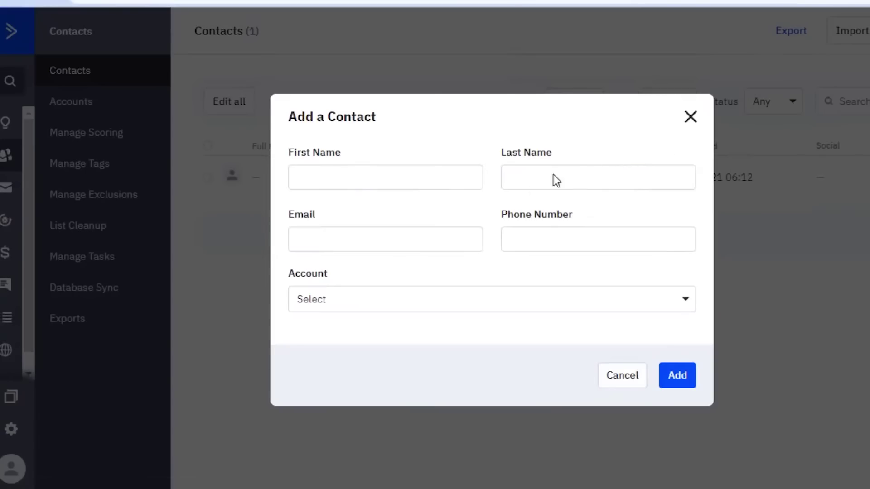
pyautogui.click(692, 124)
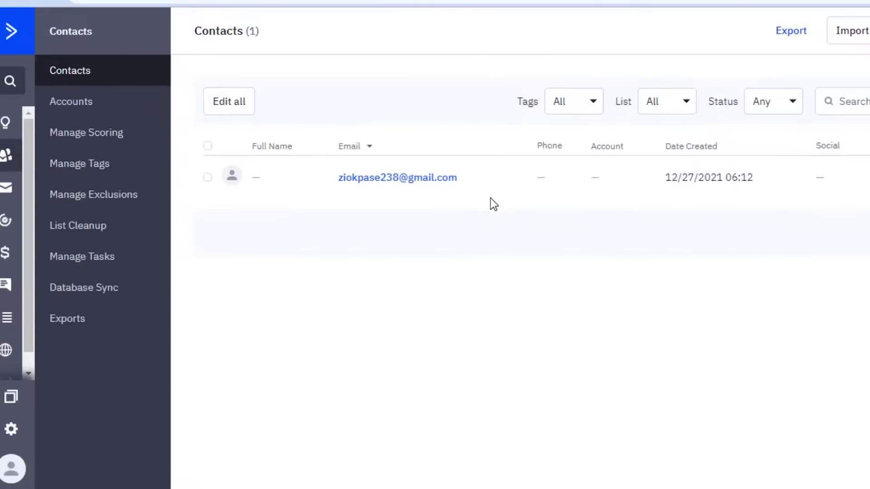
# View the Accounts page and the List Cleanup options for removing contacts by status or in bulk
pyautogui.click(93, 110)
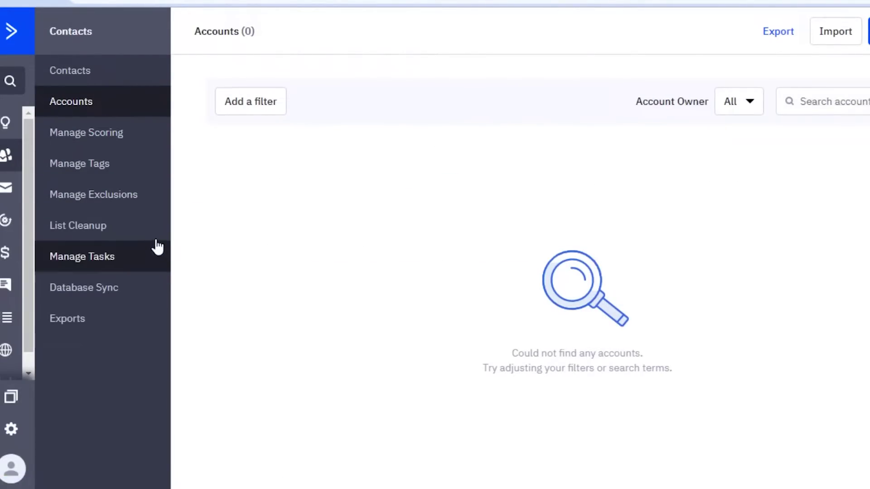
pyautogui.click(141, 232)
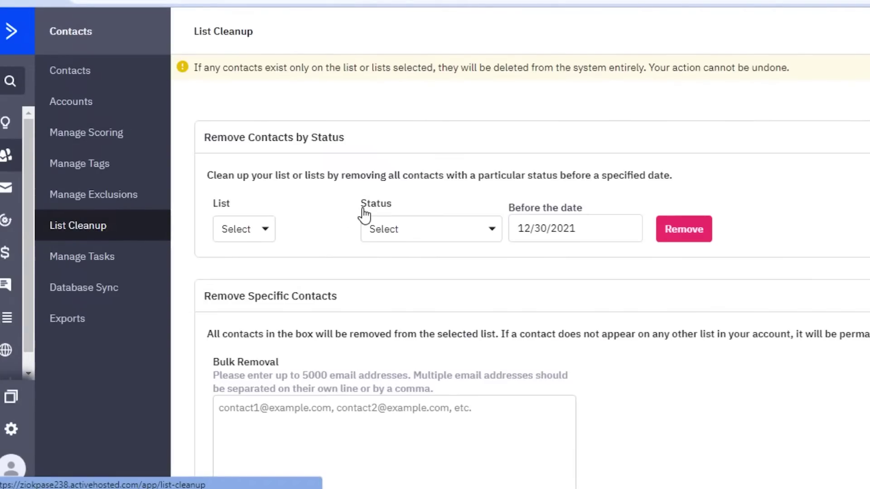
pyautogui.scroll(-3, 818, 86)
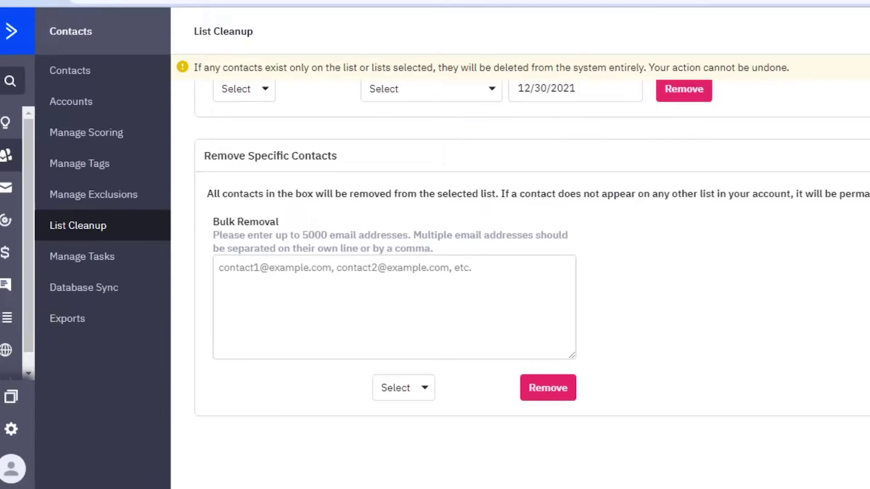
pyautogui.scroll(3, 845, 188)
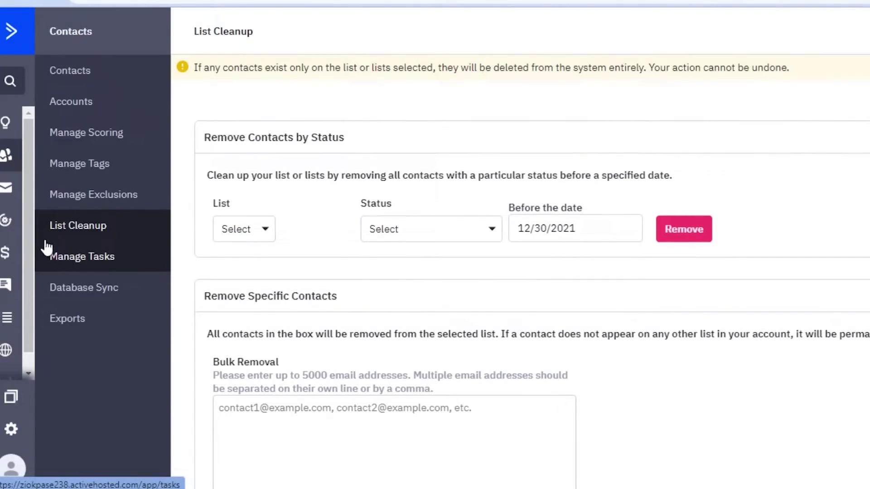
# Go to the Campaigns page and review the email sending best practices and the existing campaigns
pyautogui.click(13, 189)
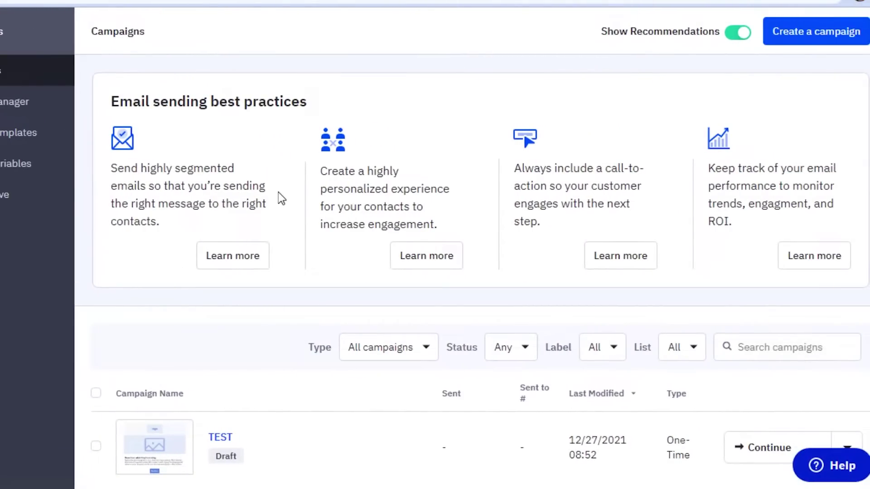
pyautogui.scroll(-1, 278, 192)
pyautogui.scroll(1, 292, 211)
pyautogui.scroll(-1, 472, 268)
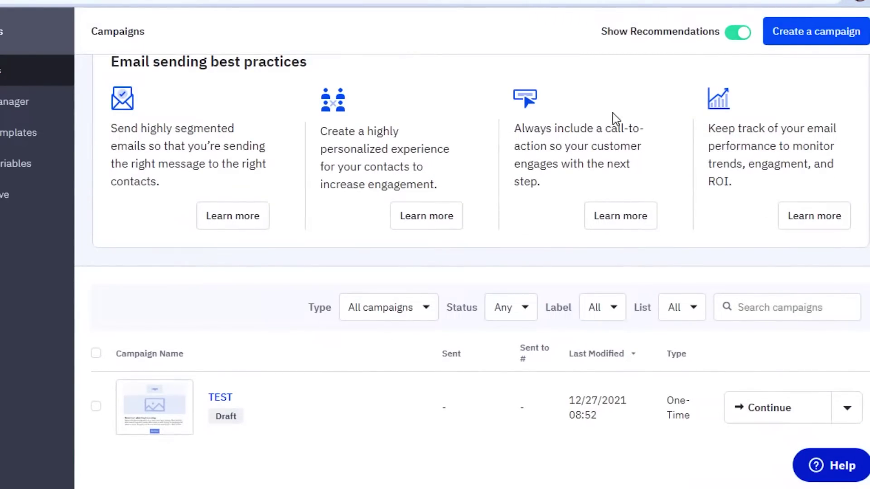
pyautogui.scroll(1, 613, 113)
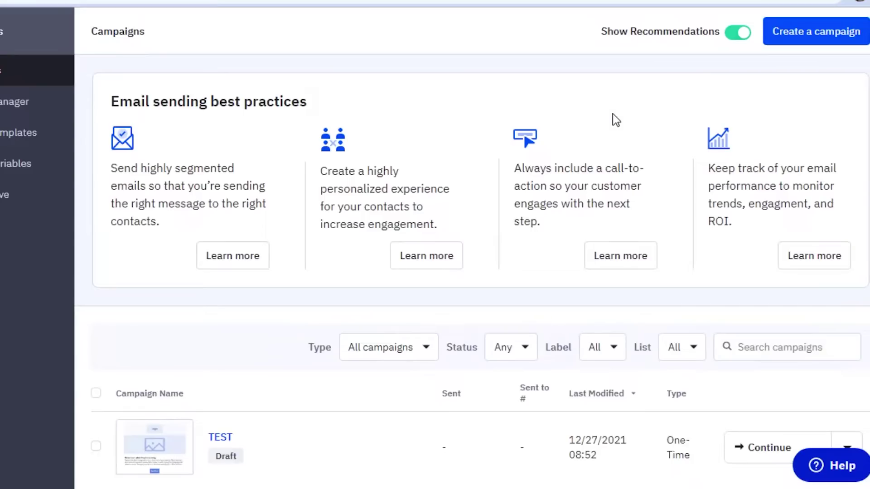
# Create a new campaign of the Standard type, name it "sample", and proceed to the list selection
pyautogui.click(836, 37)
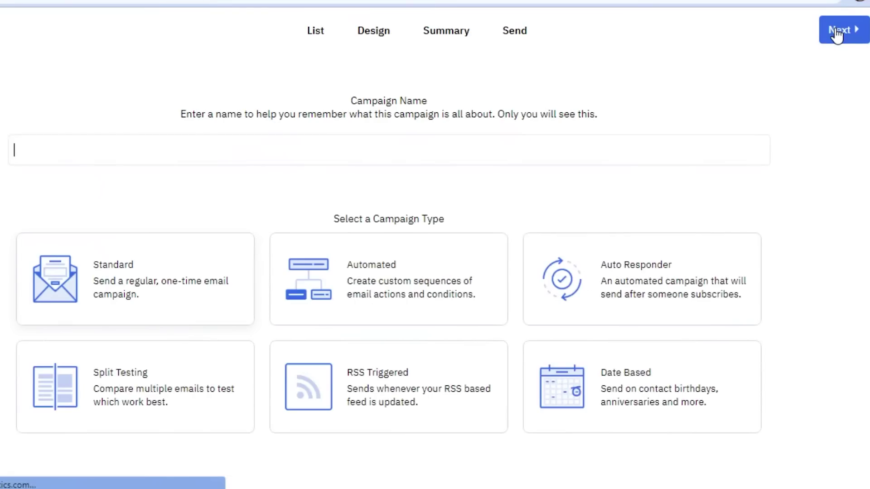
pyautogui.scroll(-2, 866, 154)
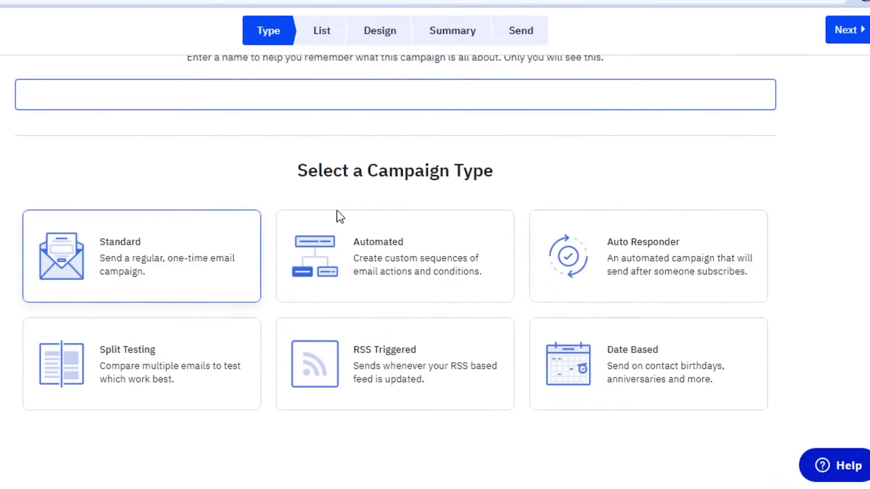
pyautogui.scroll(2, 348, 223)
pyautogui.scroll(-2, 348, 224)
pyautogui.scroll(2, 358, 243)
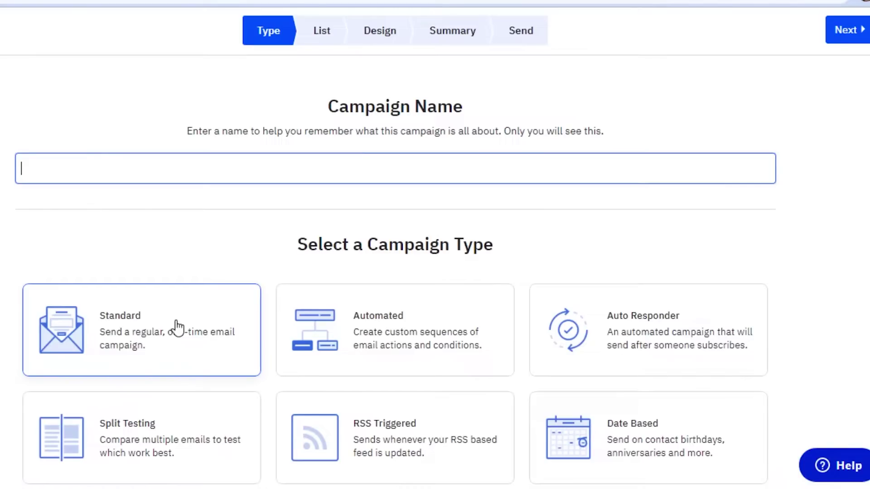
pyautogui.click(145, 164)
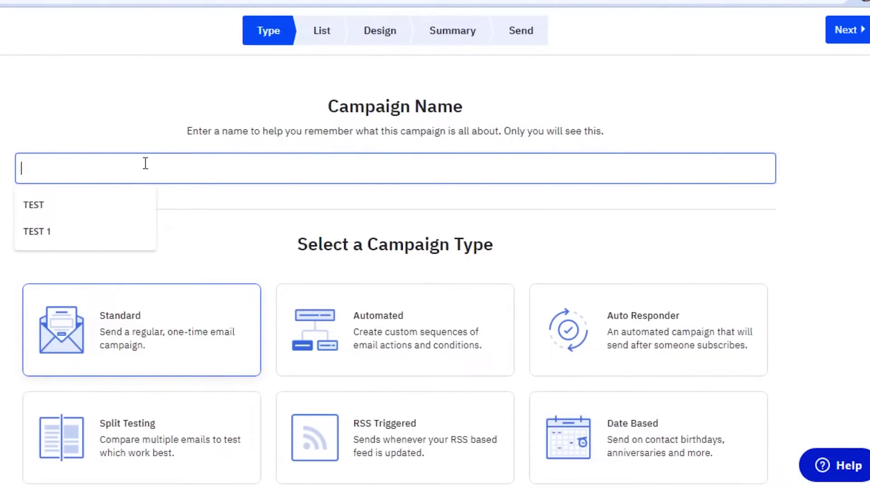
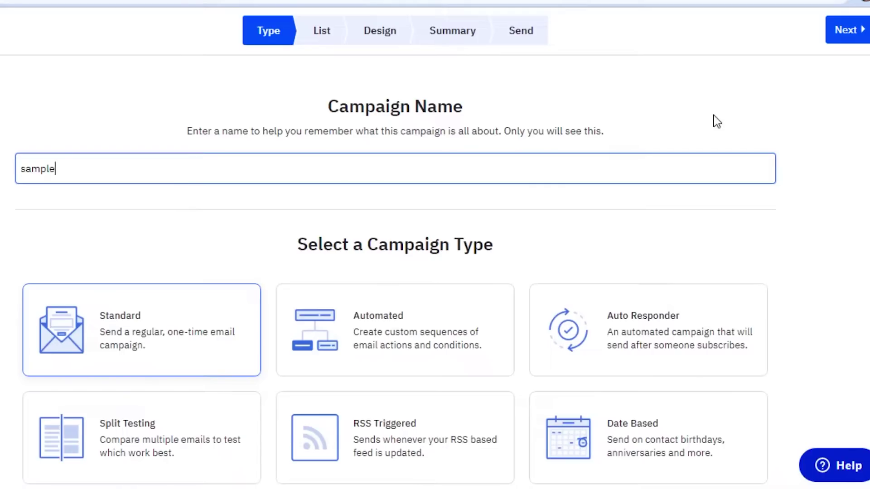
pyautogui.click(849, 31)
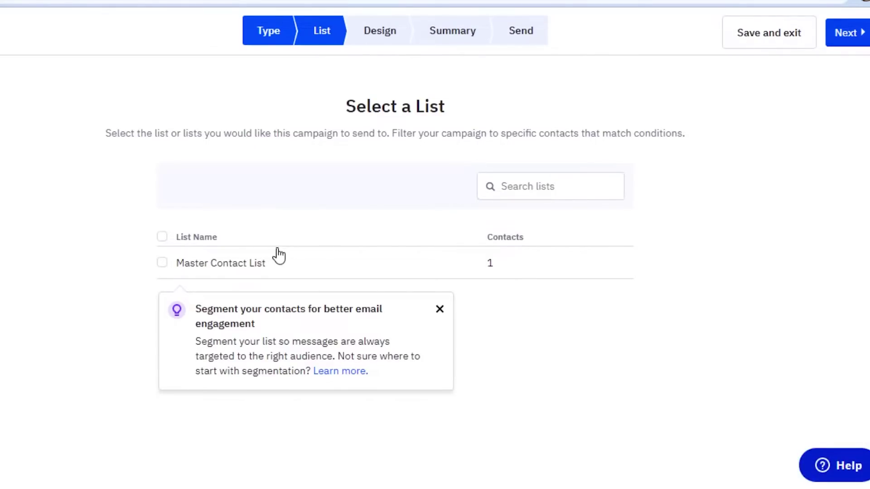
# Select the Master Contact List as the campaign's recipients, dismiss the segmentation tip, and proceed to the design stage
pyautogui.click(246, 271)
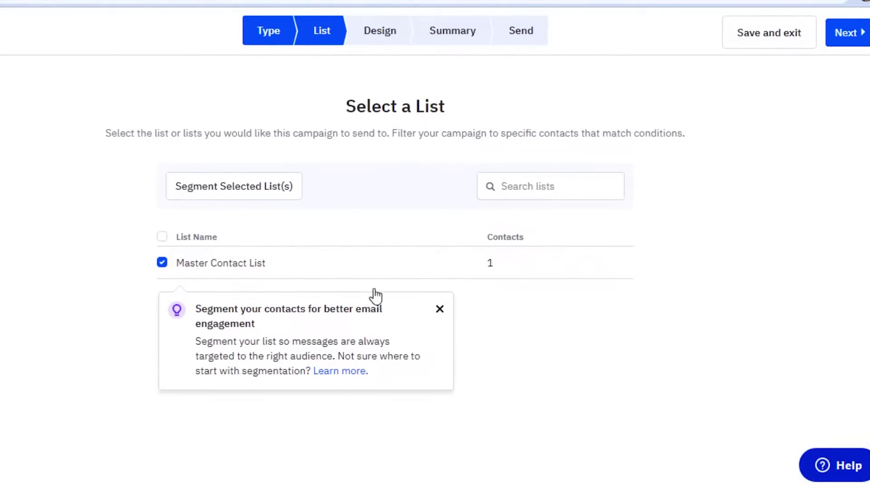
pyautogui.click(440, 310)
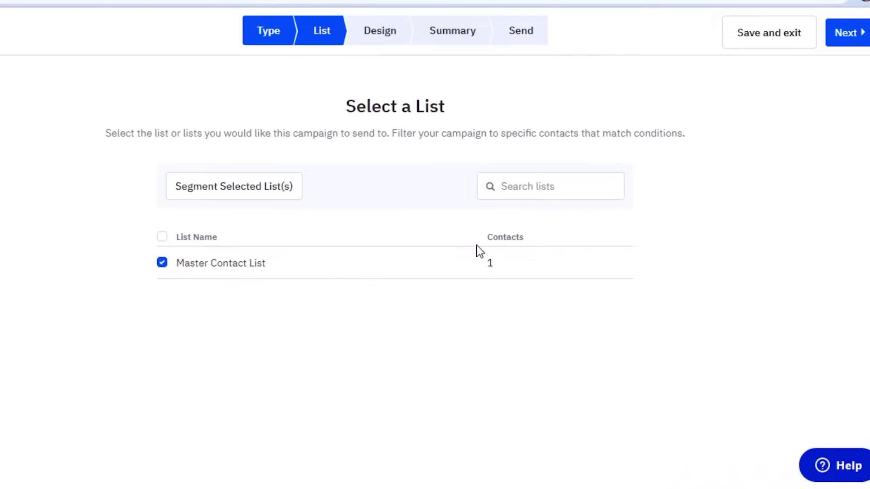
pyautogui.click(851, 37)
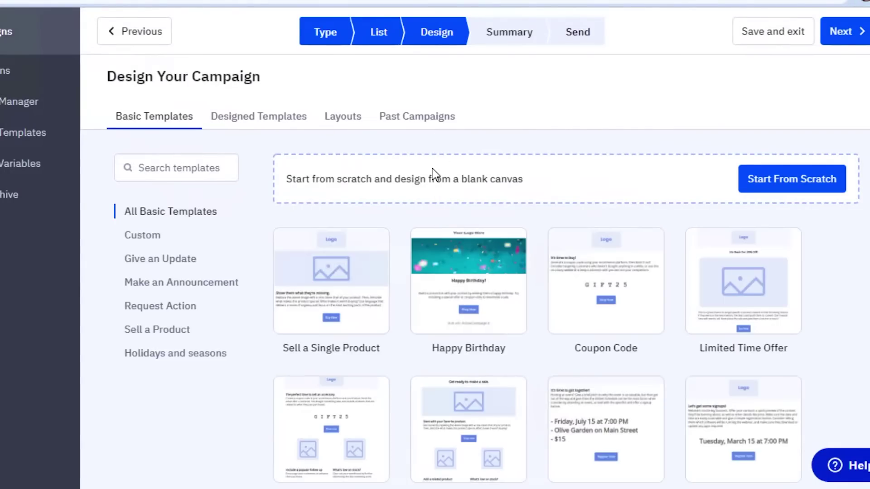
# Look over the basic templates briefly and browse the designed templates across the eCommerce, education, nonprofit, newsletter and scenic designs
pyautogui.scroll(-2, 433, 167)
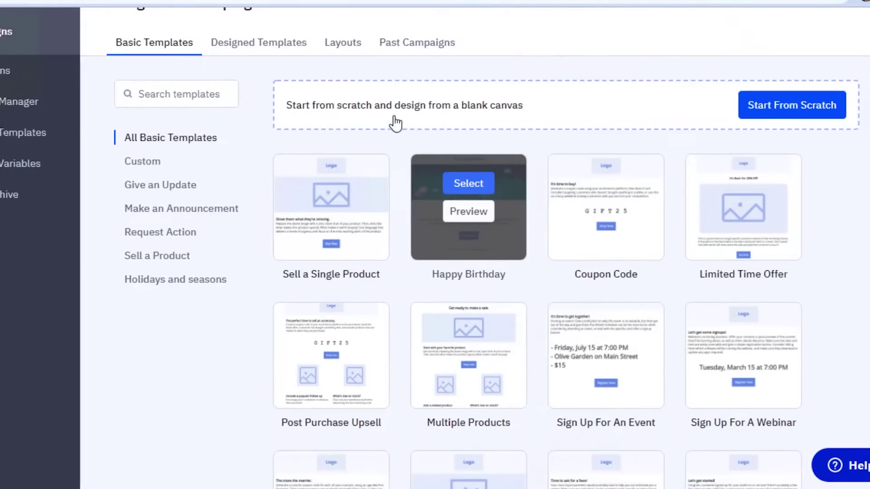
pyautogui.scroll(2, 394, 116)
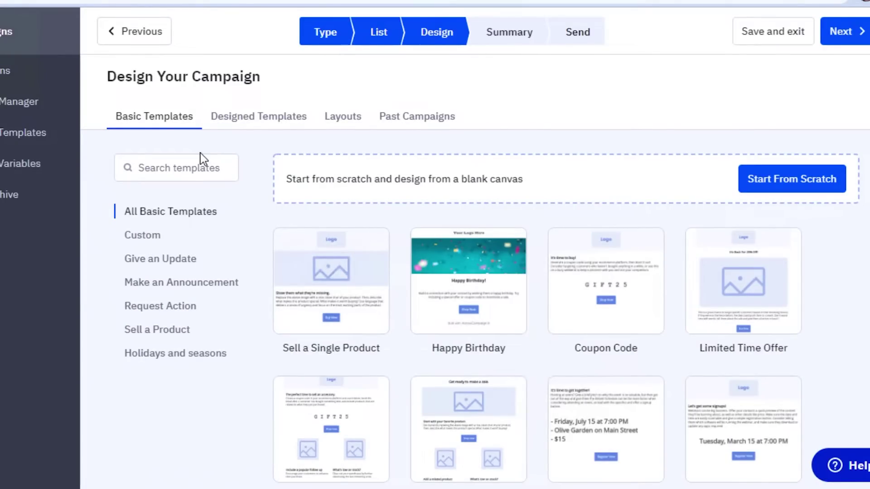
pyautogui.click(255, 123)
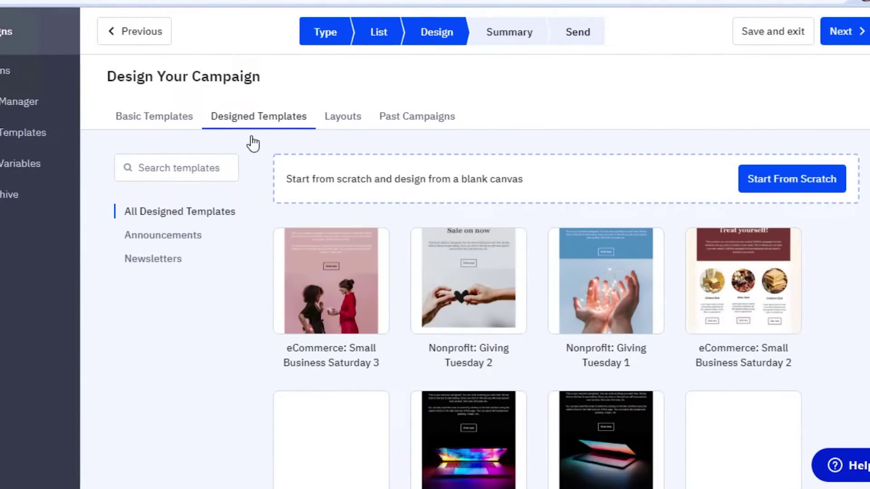
pyautogui.scroll(-2, 329, 278)
pyautogui.scroll(-5, 329, 278)
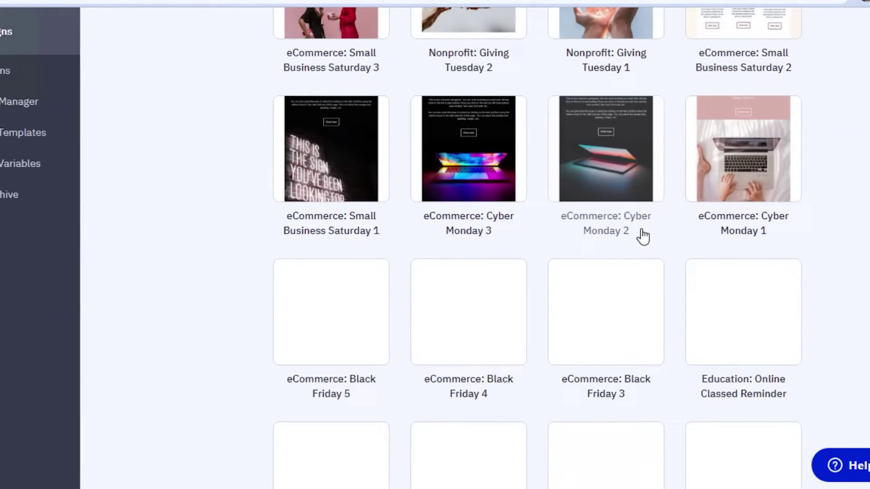
pyautogui.scroll(-2, 851, 147)
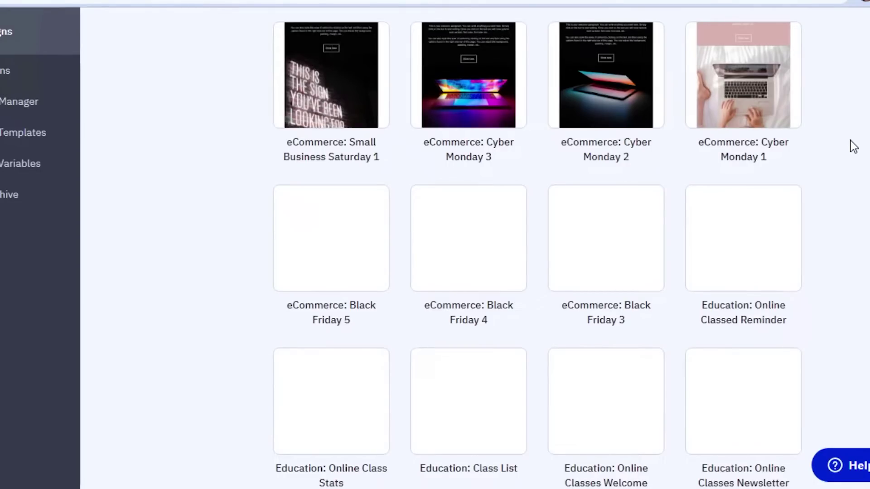
pyautogui.scroll(-12, 853, 146)
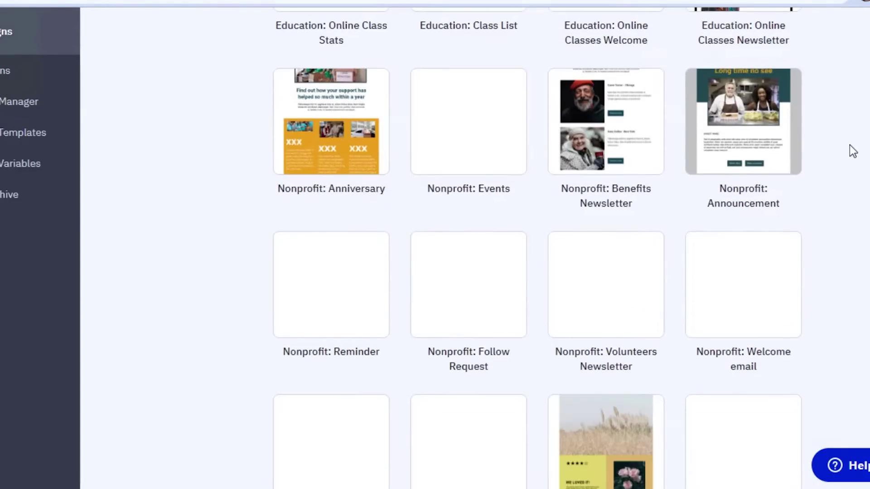
pyautogui.scroll(-20, 536, 249)
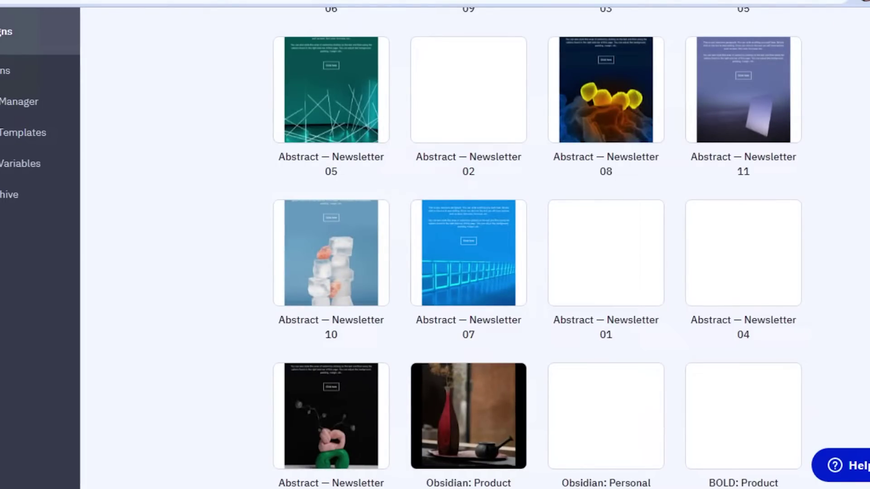
pyautogui.scroll(-8, 537, 249)
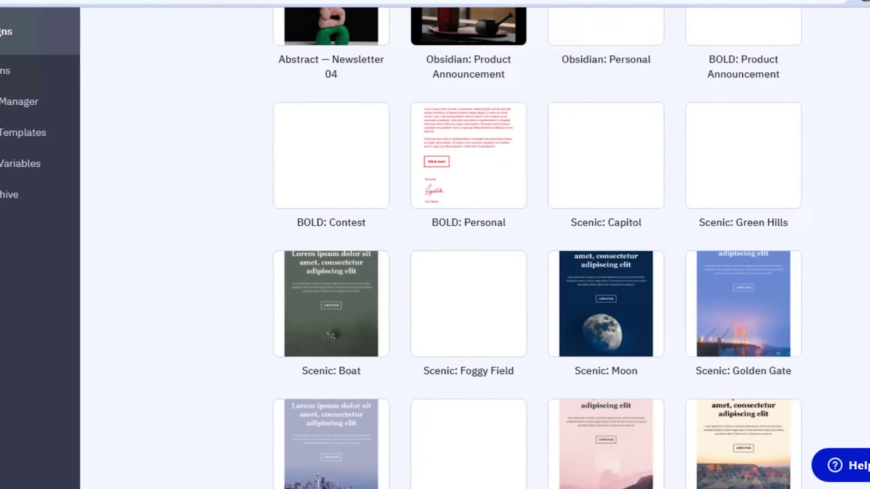
pyautogui.scroll(-13, 537, 249)
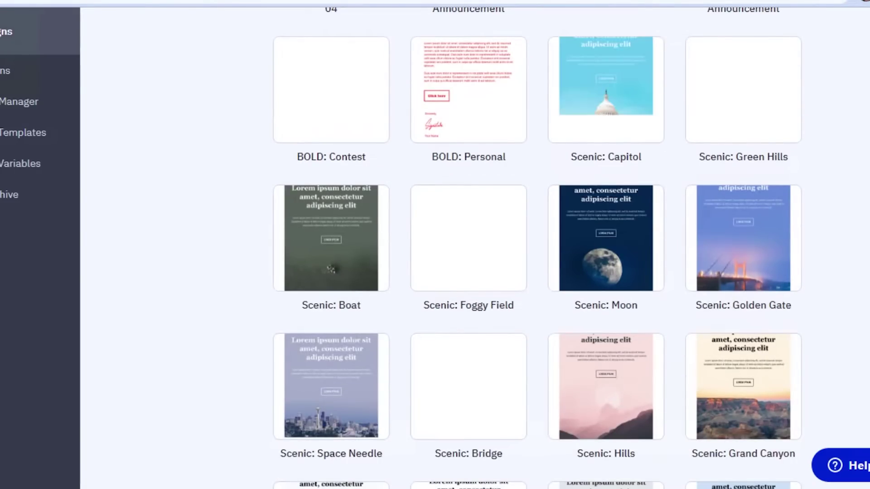
pyautogui.scroll(-7, 536, 249)
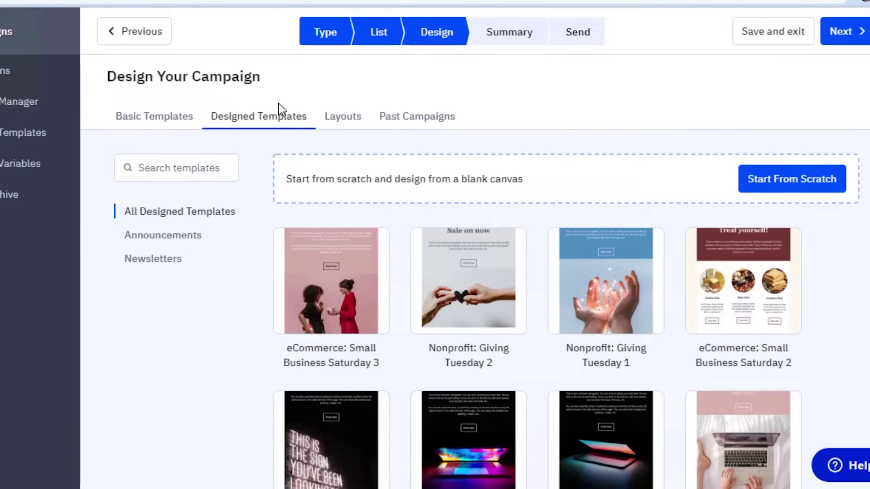
# Return to the basic templates and review the available designs and their categories
pyautogui.click(179, 126)
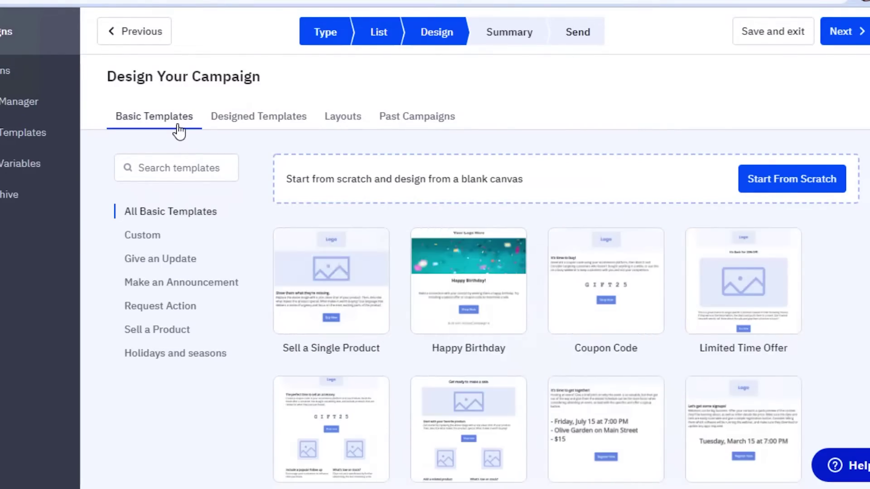
pyautogui.scroll(-2, 567, 258)
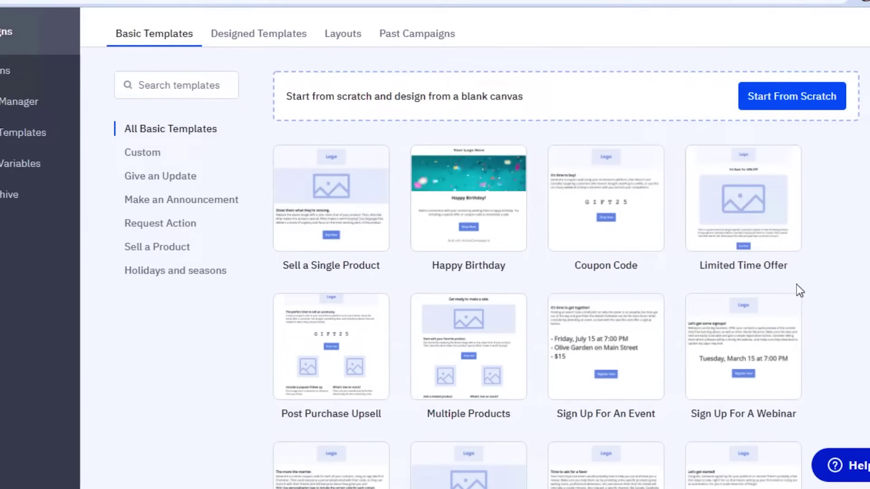
pyautogui.scroll(-2, 796, 285)
pyautogui.scroll(-2, 212, 340)
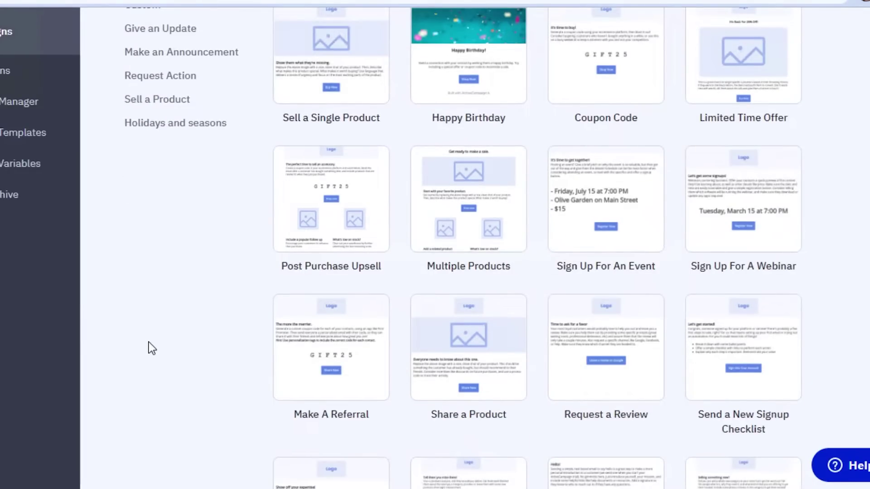
pyautogui.scroll(4, 145, 355)
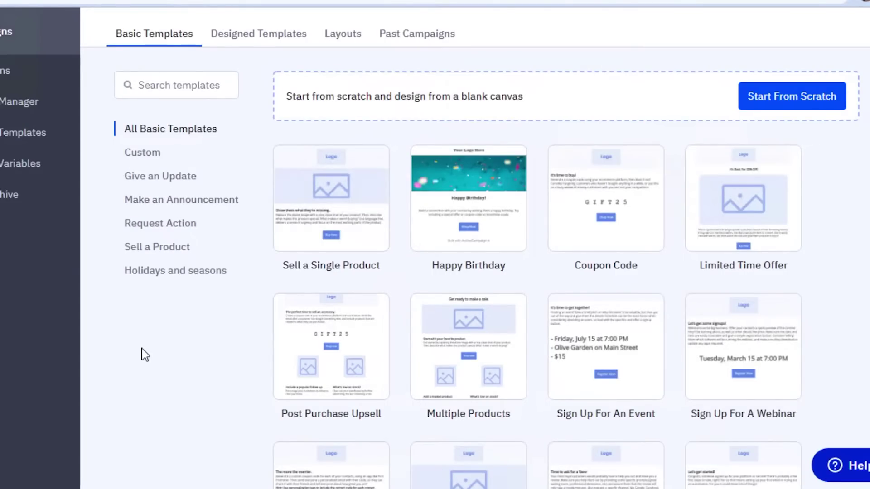
# View the column layouts and the past campaigns that can serve as a starting point for the design
pyautogui.click(345, 35)
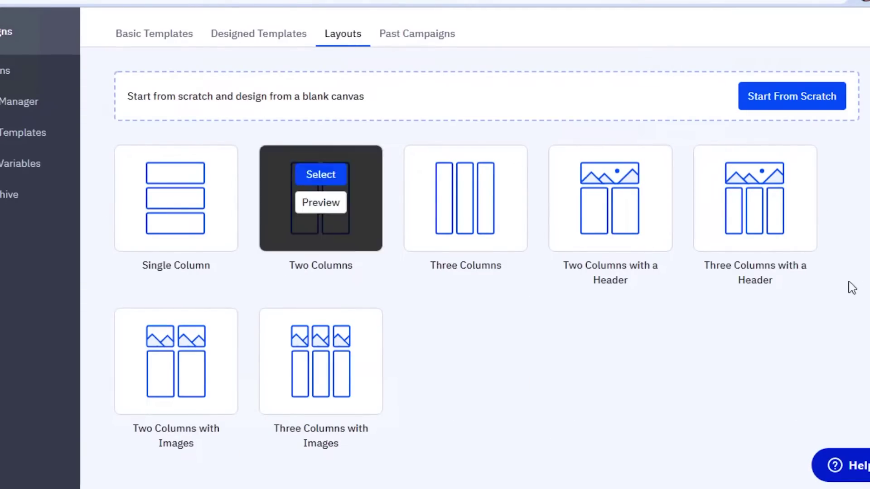
pyautogui.click(412, 44)
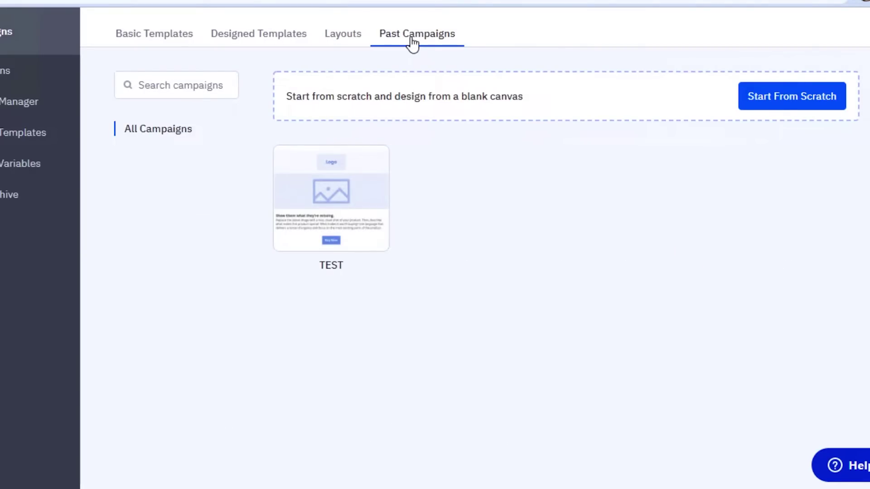
pyautogui.scroll(2, 398, 103)
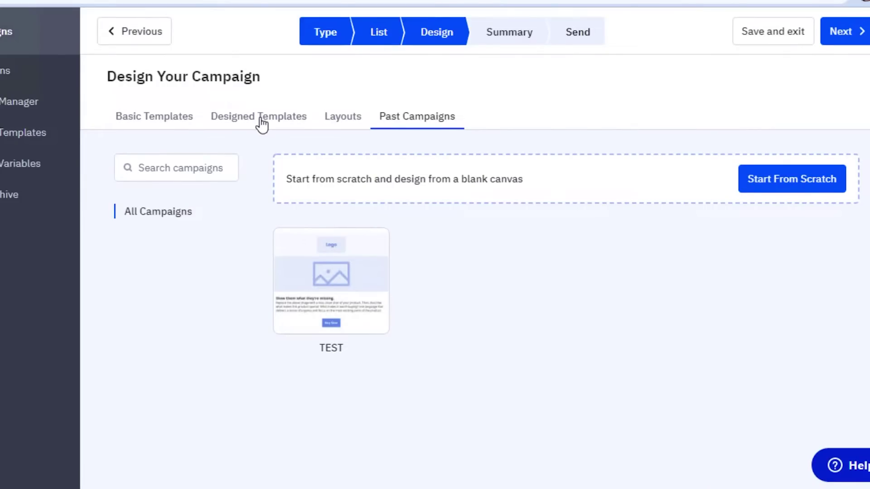
# Go back to the designed templates and look through the eCommerce, education and nonprofit designs again
pyautogui.click(261, 121)
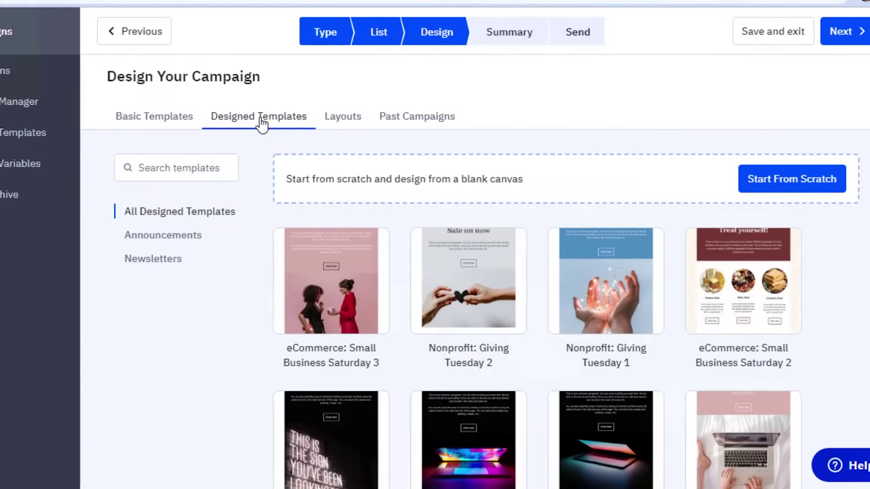
pyautogui.scroll(-5, 605, 281)
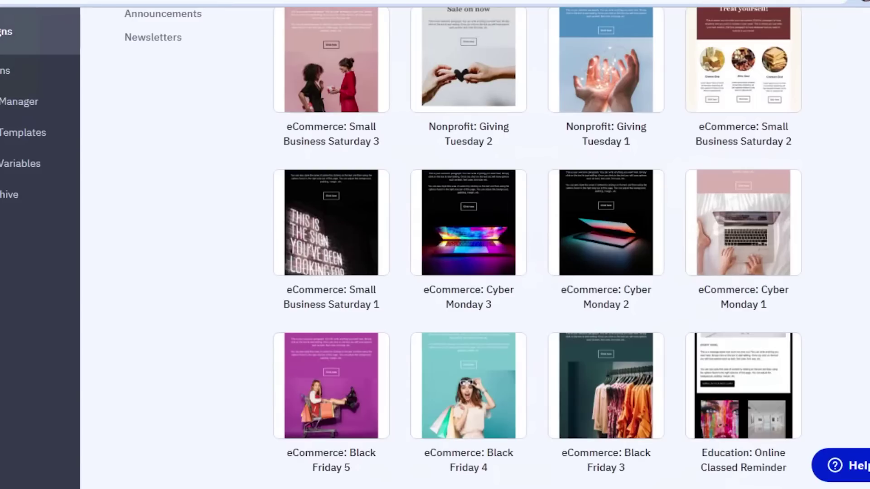
pyautogui.scroll(-8, 537, 248)
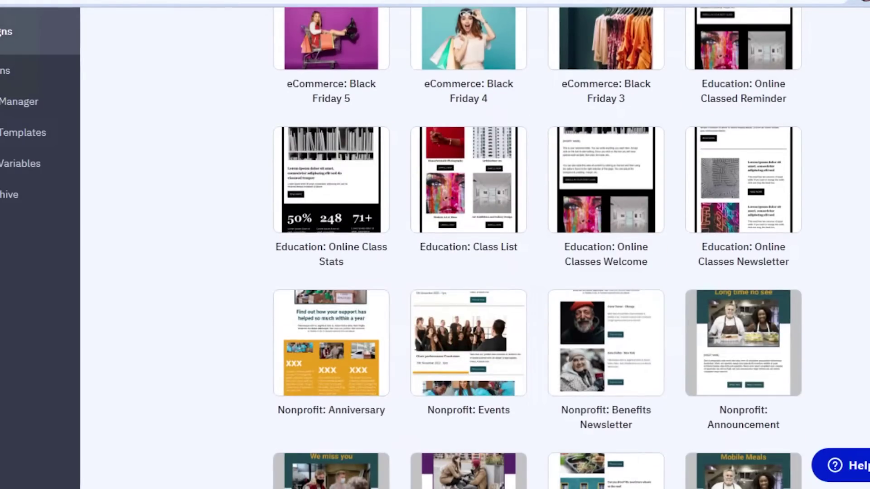
pyautogui.scroll(-3, 537, 248)
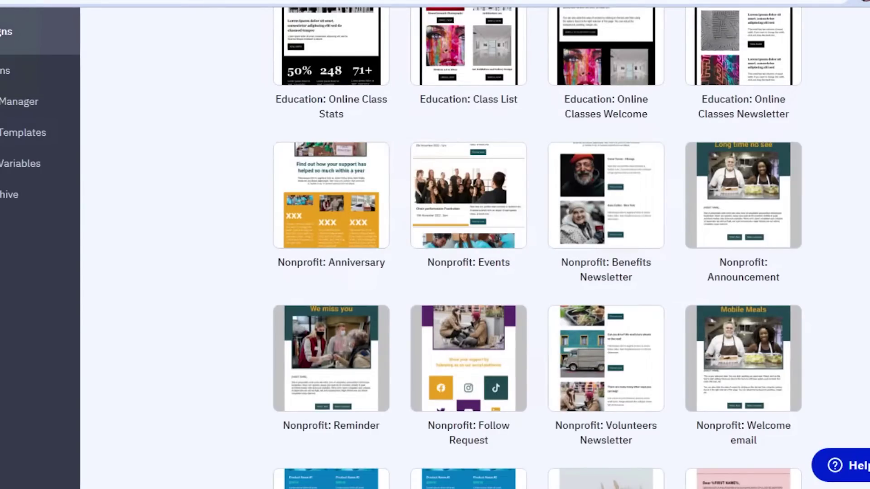
pyautogui.scroll(-8, 537, 248)
pyautogui.scroll(18, 537, 248)
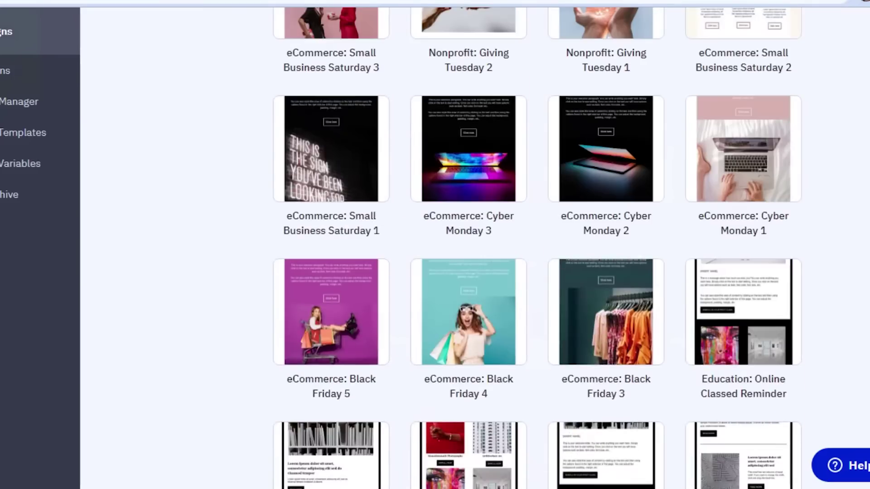
pyautogui.scroll(7, 537, 248)
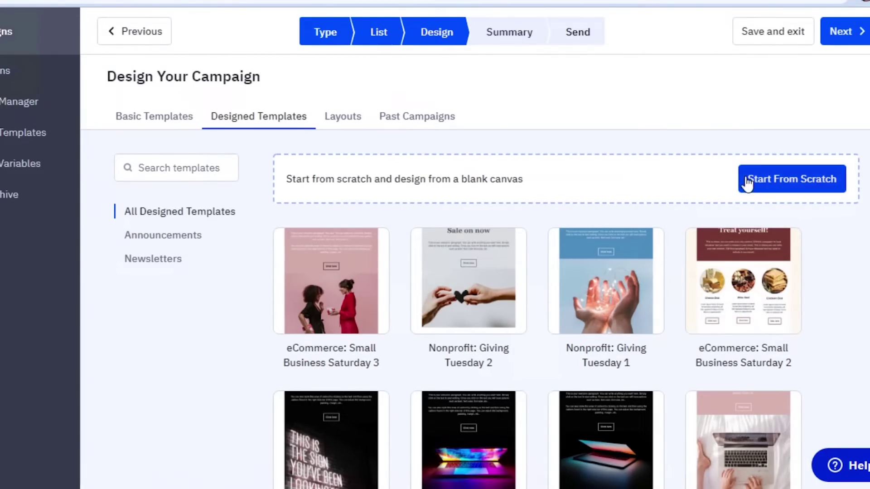
# Compare the basic and designed templates once more, and select the Coupon Code basic template for the campaign
pyautogui.click(144, 119)
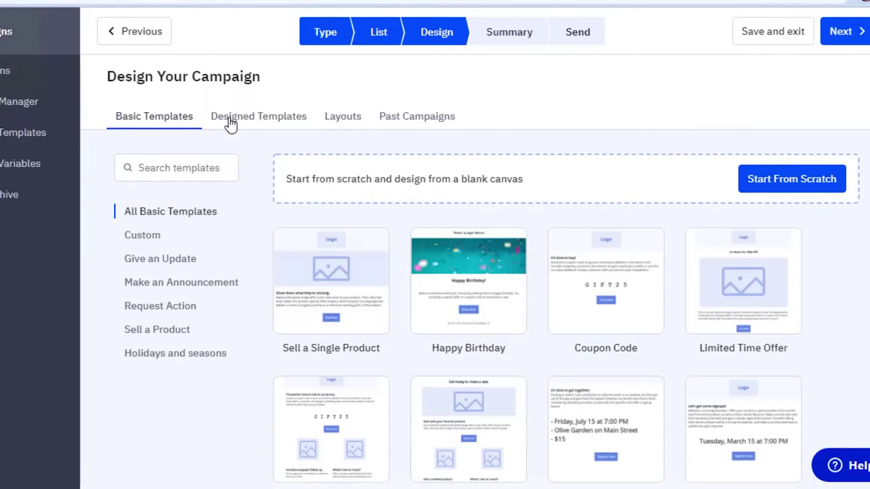
pyautogui.click(231, 121)
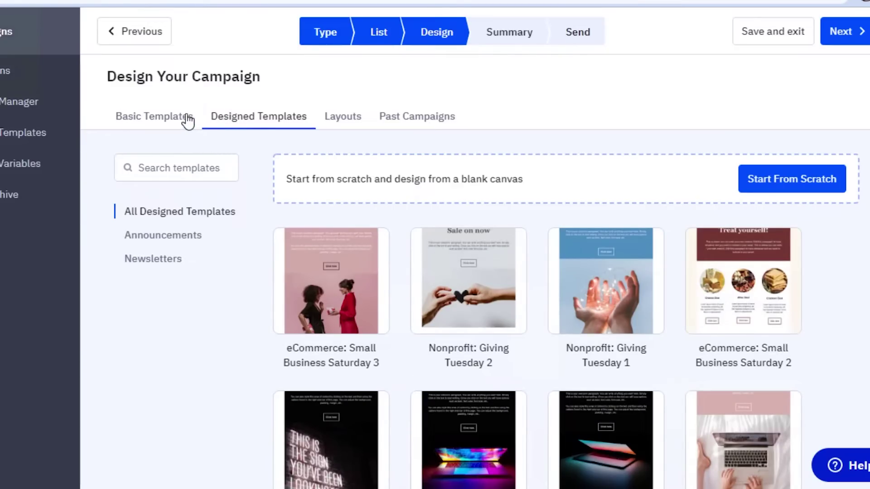
pyautogui.click(188, 121)
pyautogui.scroll(-3, 761, 240)
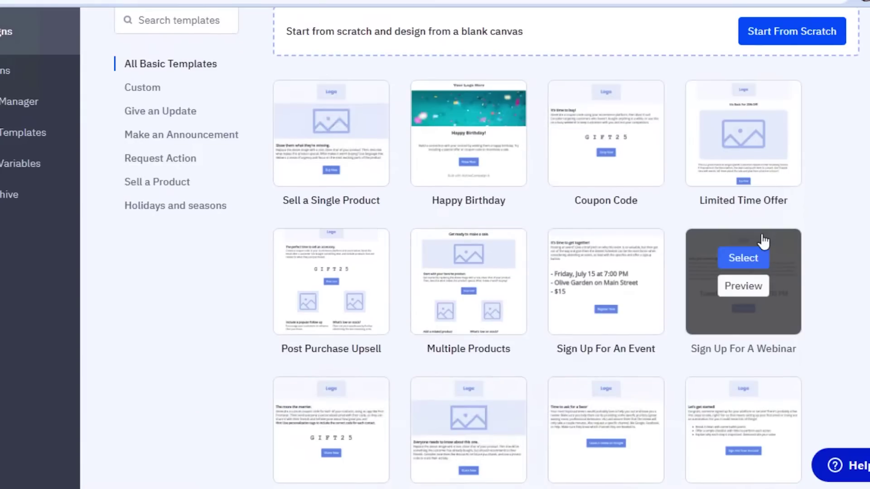
pyautogui.moveTo(589, 136)
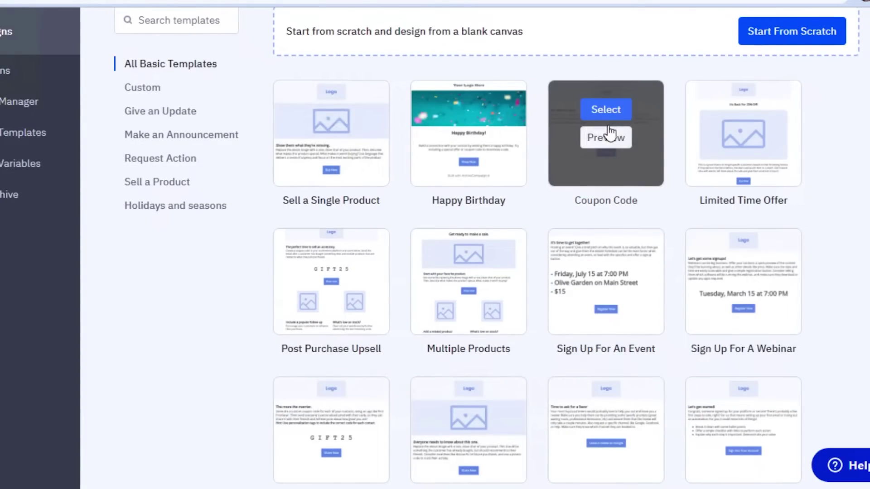
pyautogui.click(606, 110)
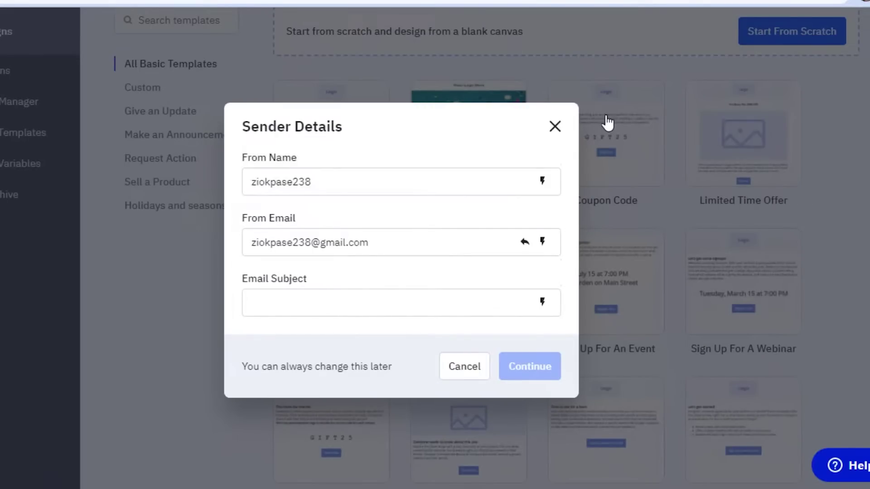
# Set the email subject to "Get 10% off" in the sender details and continue to the email designer
pyautogui.click(419, 299)
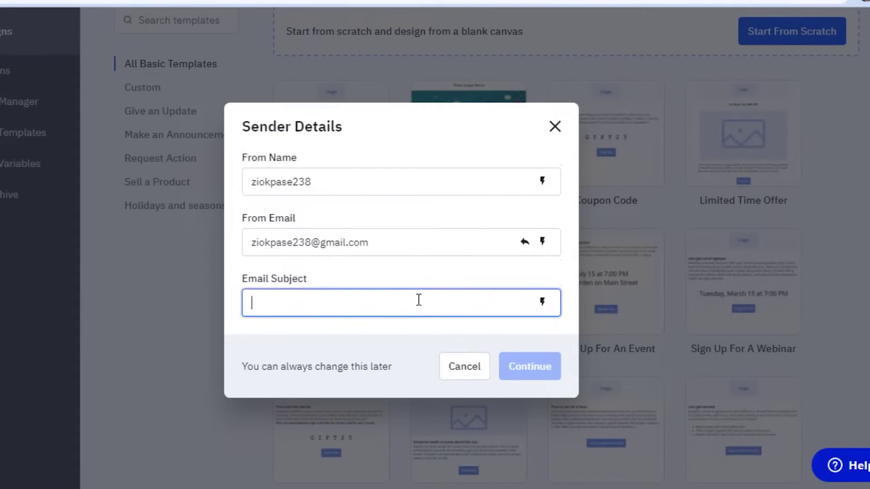
pyautogui.write('a')
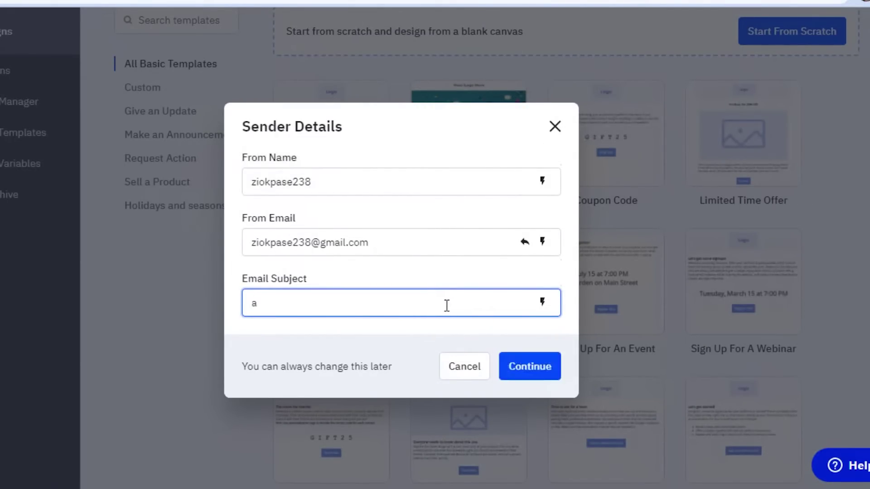
pyautogui.press('BackSpace')
pyautogui.write('Get 10% off')
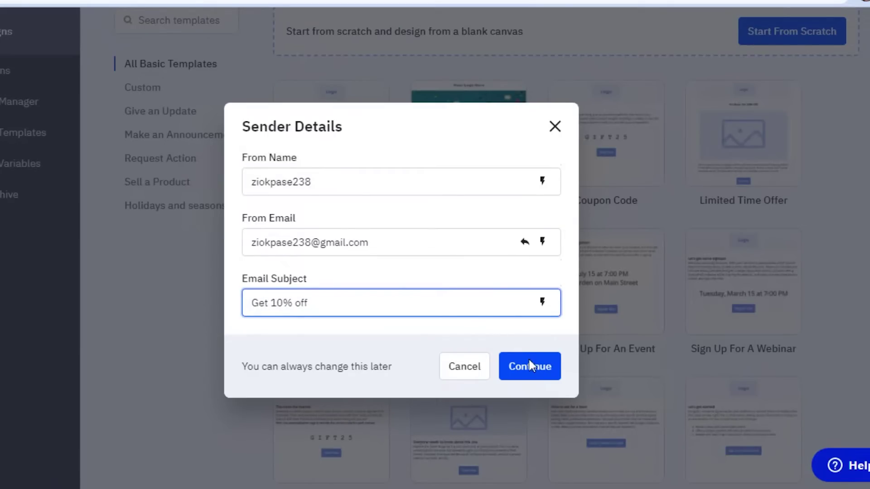
pyautogui.click(530, 367)
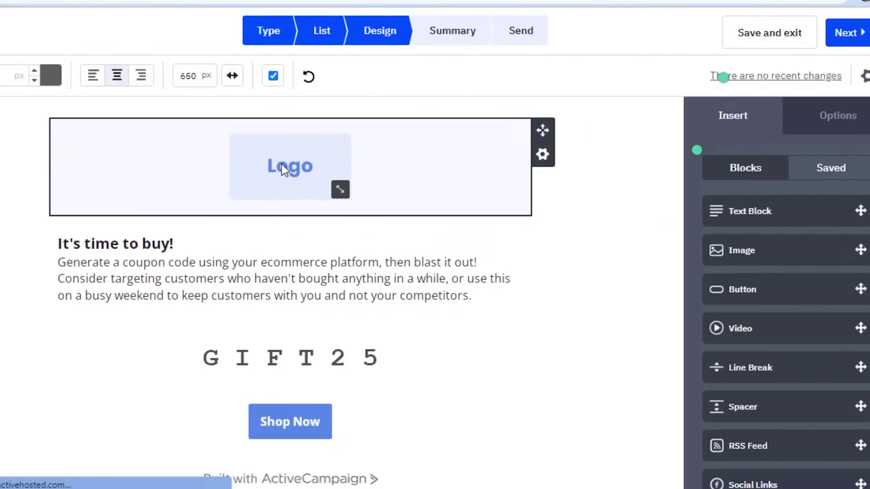
# Delete the logo image block at the top of the email and confirm the deletion
pyautogui.click(344, 173)
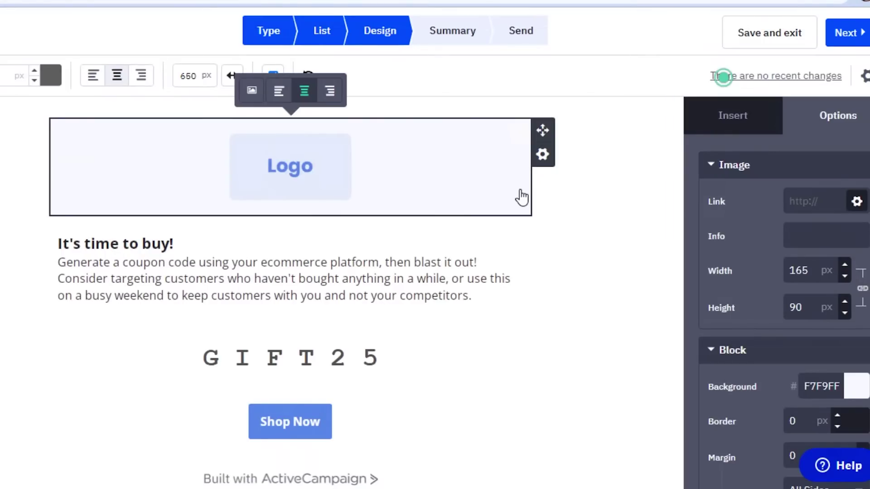
pyautogui.click(542, 155)
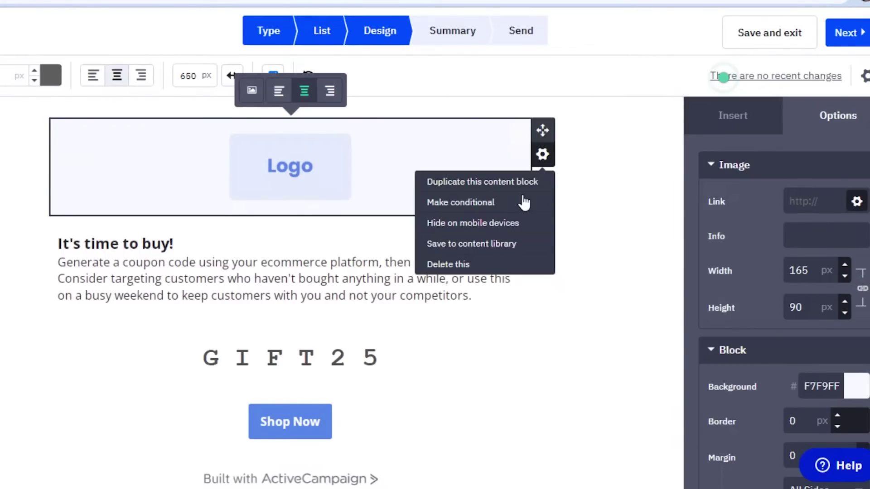
pyautogui.click(462, 265)
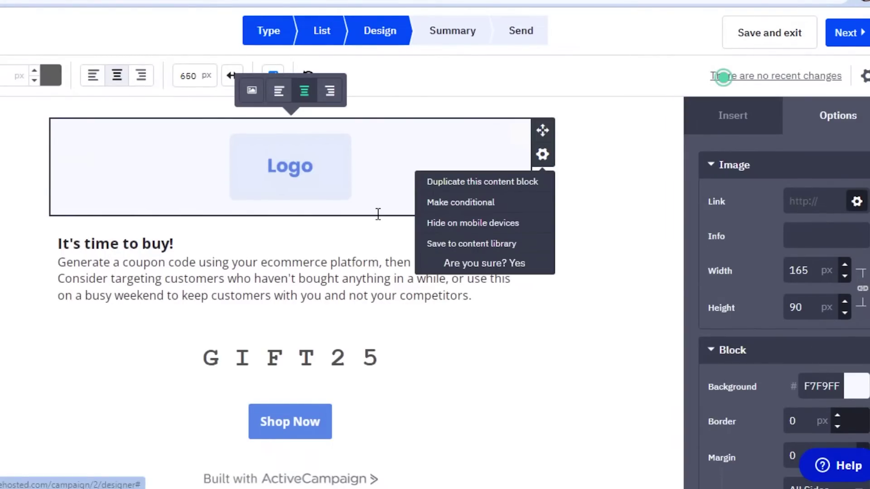
pyautogui.click(519, 263)
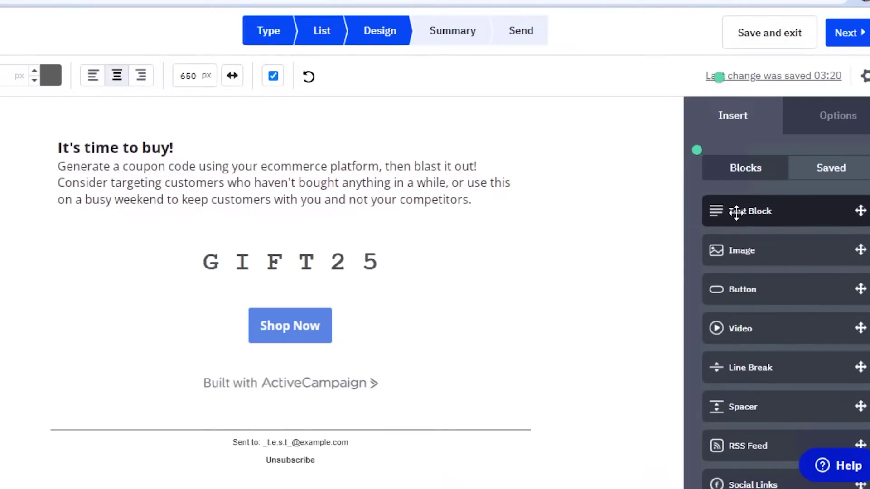
# Try to insert a new text block above the "It's time to buy!" text
pyautogui.moveTo(733, 219); pyautogui.dragTo(330, 125)
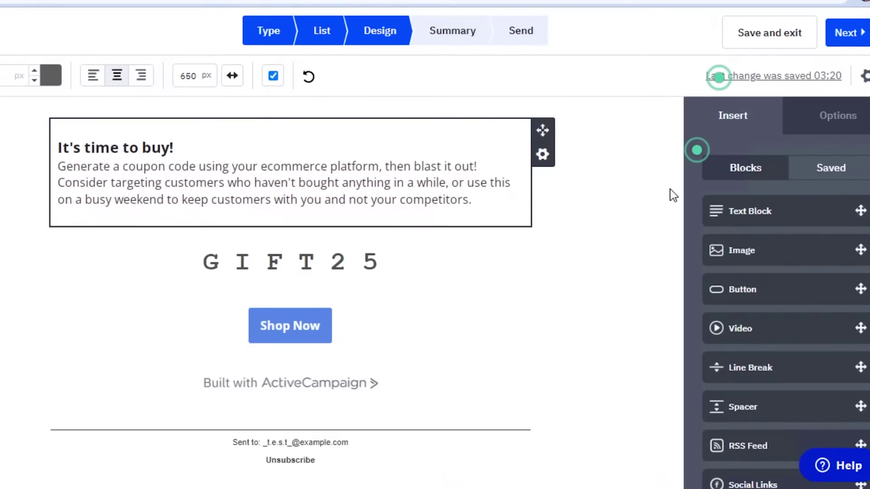
pyautogui.moveTo(727, 209); pyautogui.dragTo(481, 111)
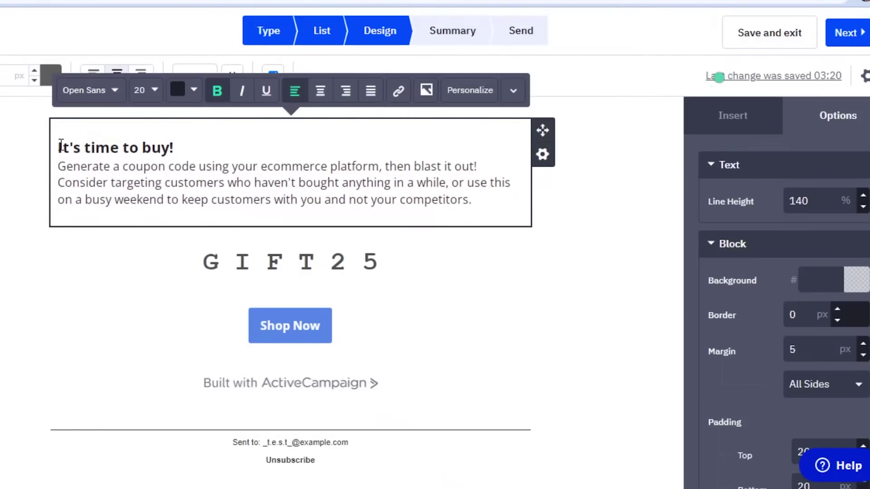
pyautogui.moveTo(805, 213); pyautogui.dragTo(475, 117)
# Insert a line break below the "It's time to buy!" text, and a spacer followed by another line break above it
pyautogui.scroll(-2, 843, 272)
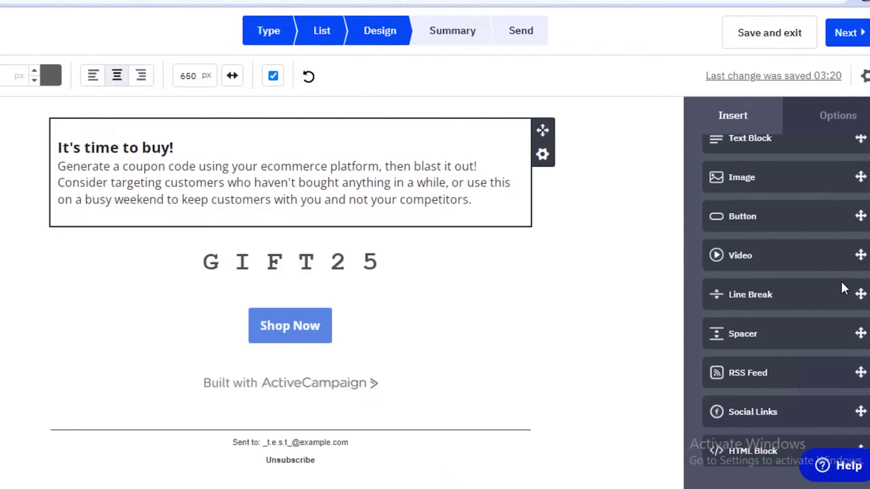
pyautogui.moveTo(856, 294); pyautogui.dragTo(416, 232)
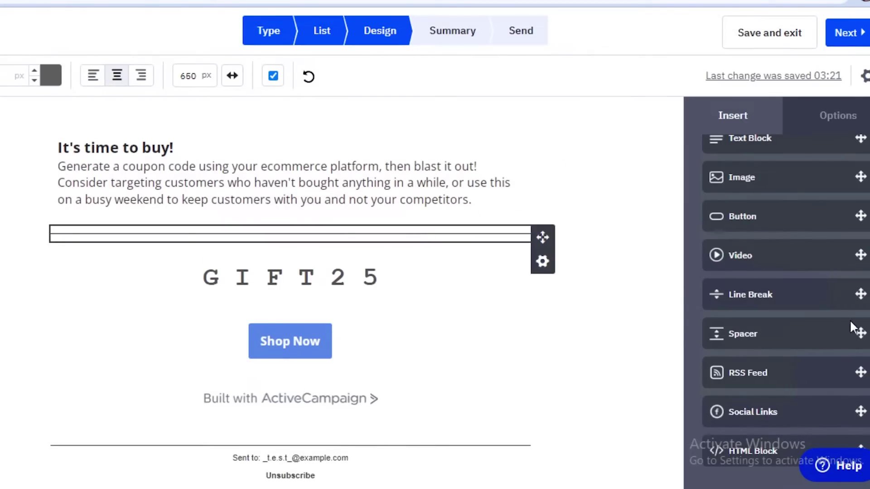
pyautogui.moveTo(765, 294); pyautogui.dragTo(366, 138)
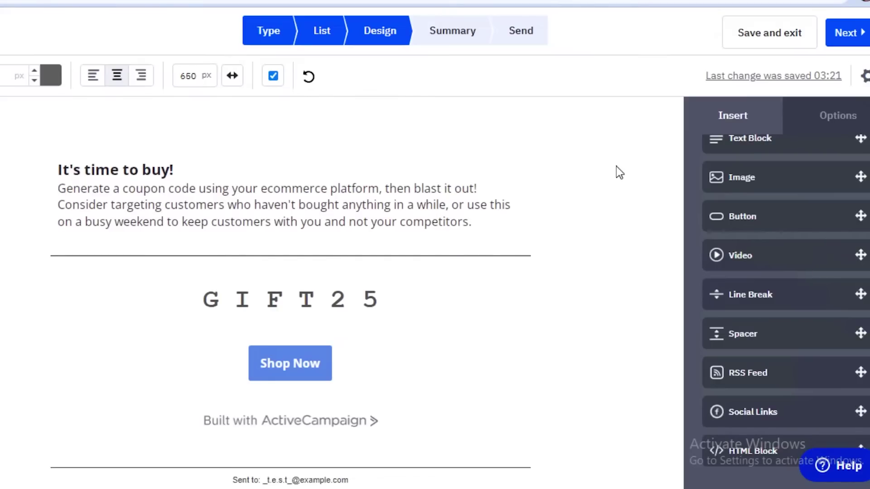
pyautogui.scroll(2, 765, 299)
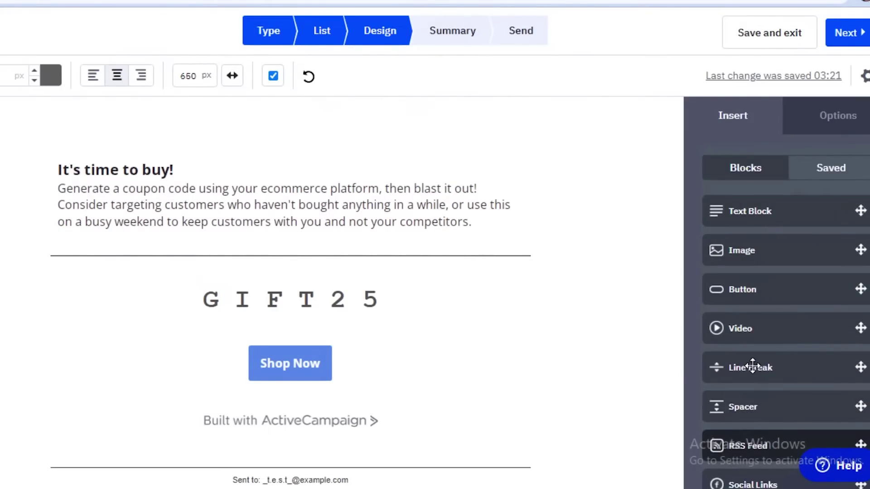
pyautogui.moveTo(740, 366); pyautogui.dragTo(357, 132)
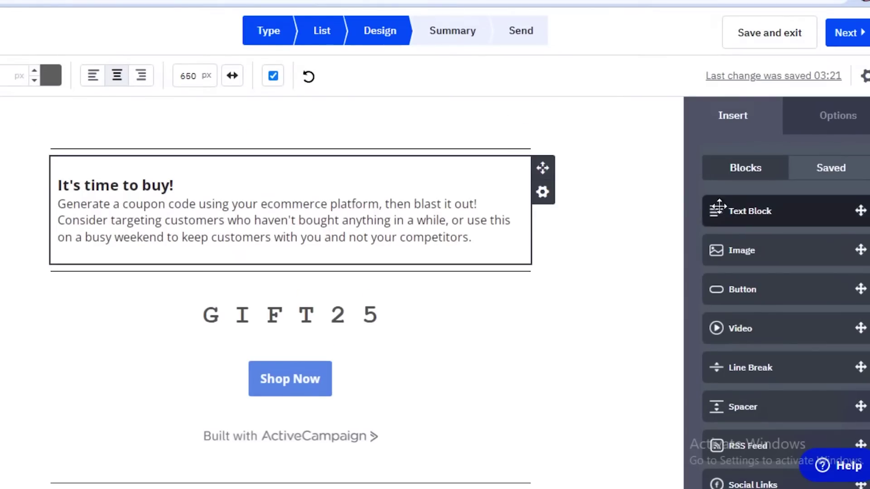
# Add a text block at the very top of the email containing "FASHION 101"
pyautogui.moveTo(720, 211); pyautogui.dragTo(382, 125)
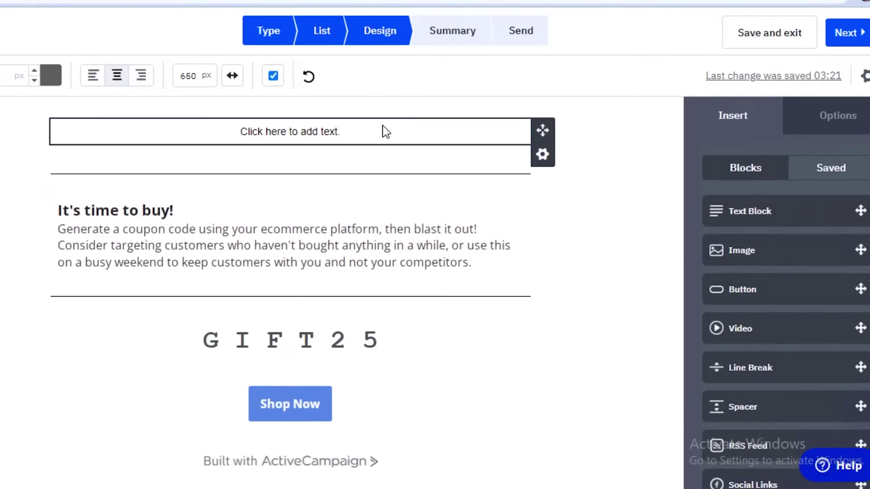
pyautogui.click(324, 130)
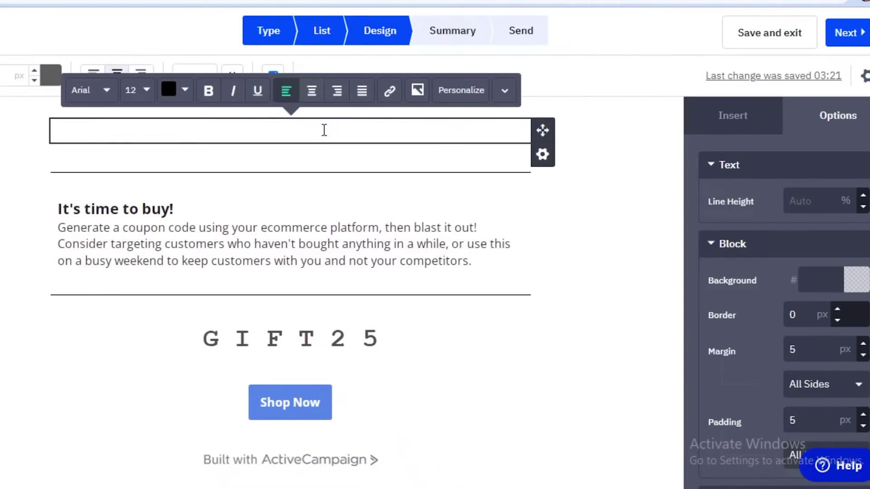
pyautogui.write('FASHION 101')
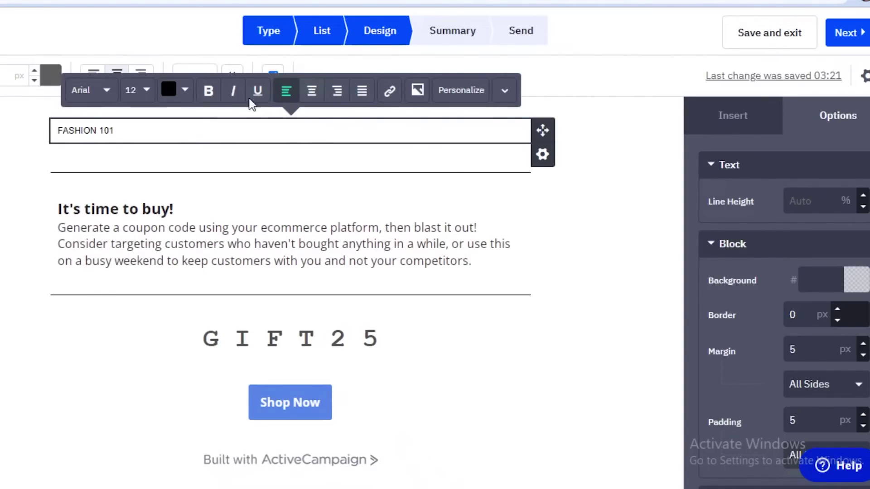
# Change the font of the "FASHION 101" heading text to Courier New
pyautogui.click(41, 141)
pyautogui.click(77, 132)
pyautogui.moveTo(117, 130); pyautogui.dragTo(39, 131)
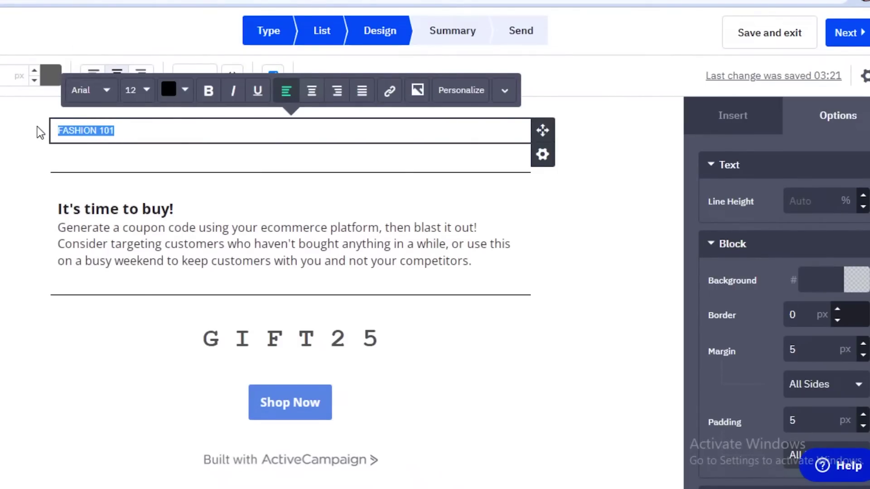
pyautogui.click(92, 91)
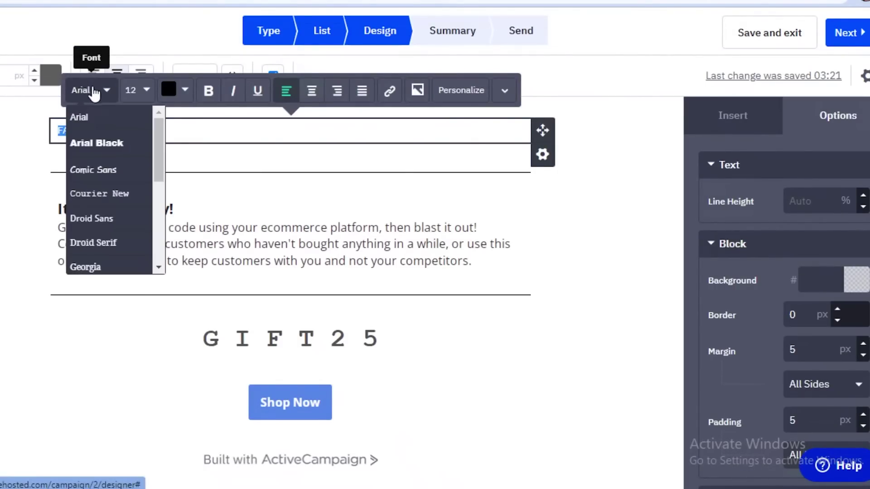
pyautogui.click(122, 192)
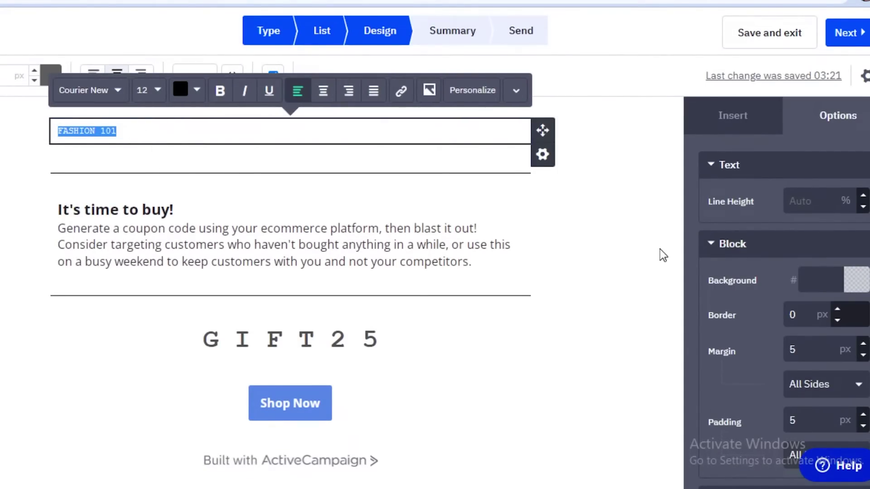
pyautogui.click(45, 148)
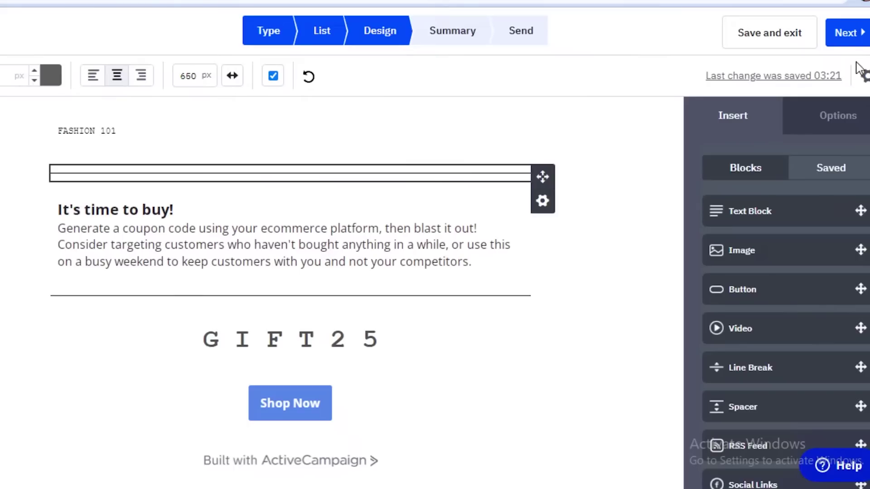
# Look over the email layout and the available content blocks, and proceed to the campaign summary
pyautogui.scroll(-3, 509, 285)
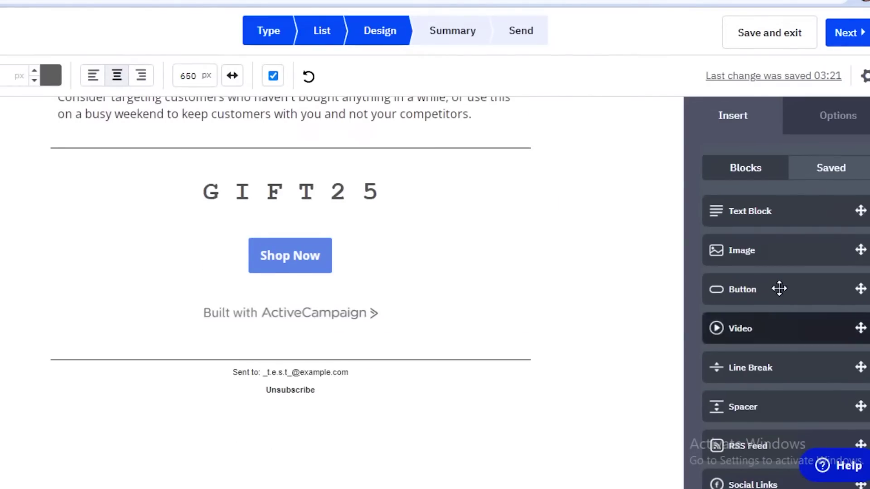
pyautogui.scroll(-2, 780, 281)
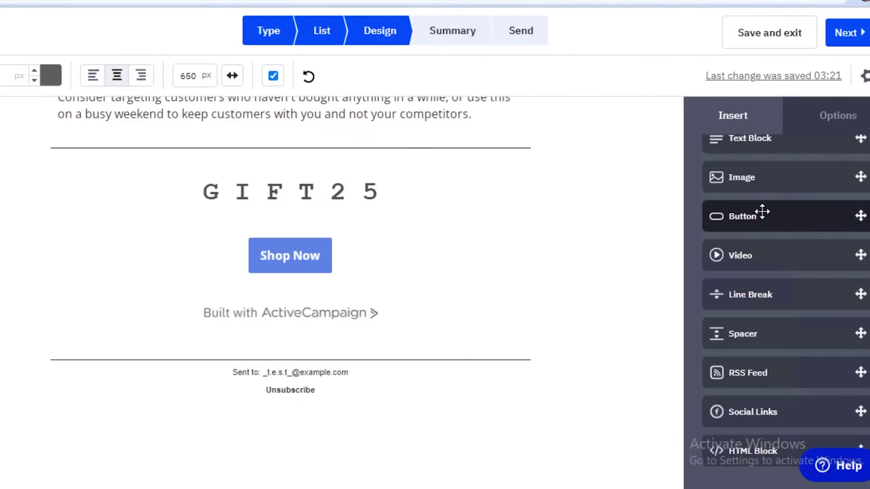
pyautogui.scroll(3, 762, 211)
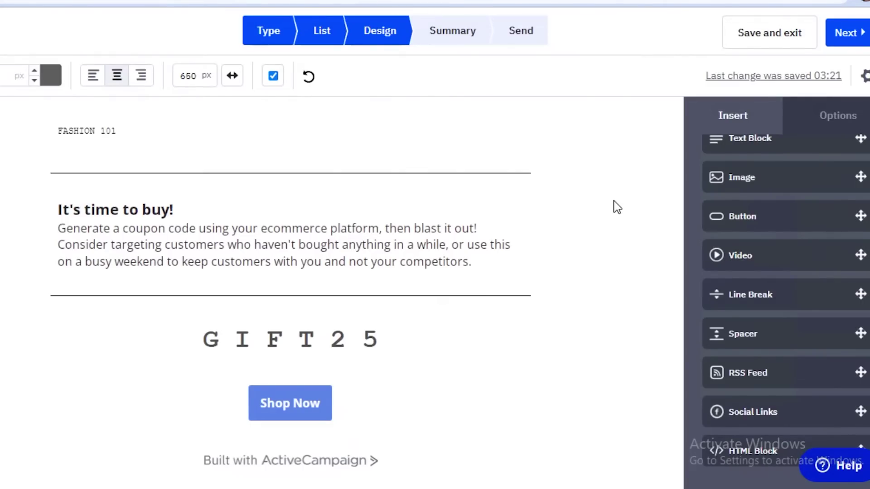
pyautogui.click(864, 36)
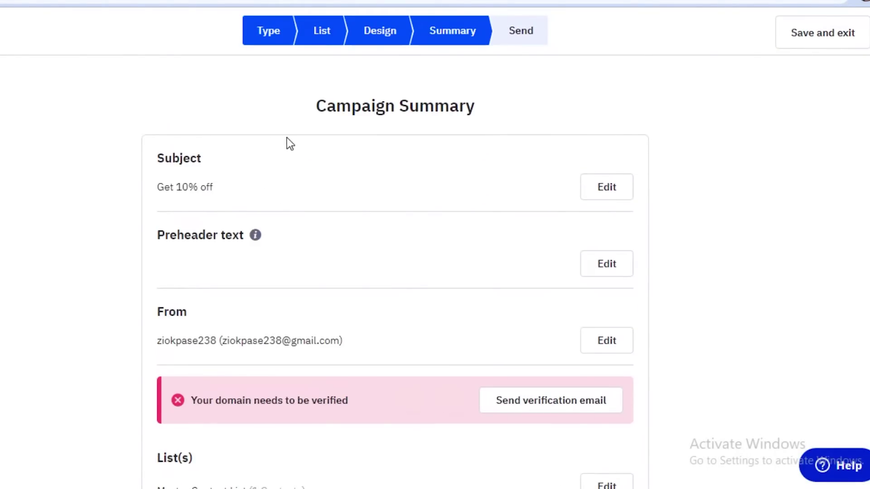
# Review the campaign summary, including the address, tracking options, schedule, test email, preview and spam check sections
pyautogui.scroll(-10, 297, 150)
pyautogui.scroll(-8, 301, 149)
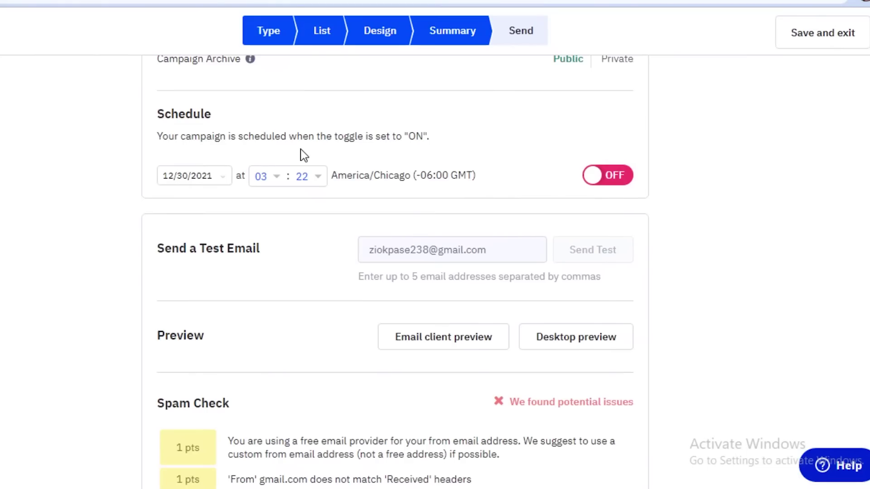
pyautogui.scroll(8, 305, 156)
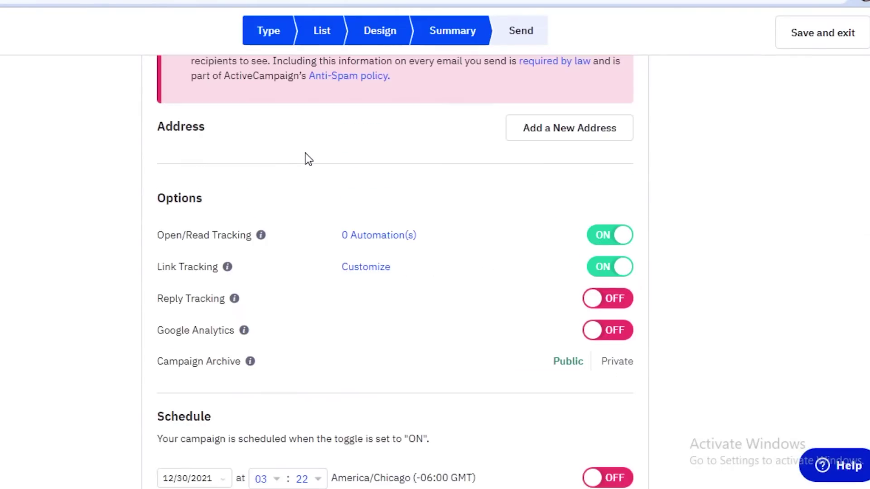
pyautogui.scroll(-2, 216, 173)
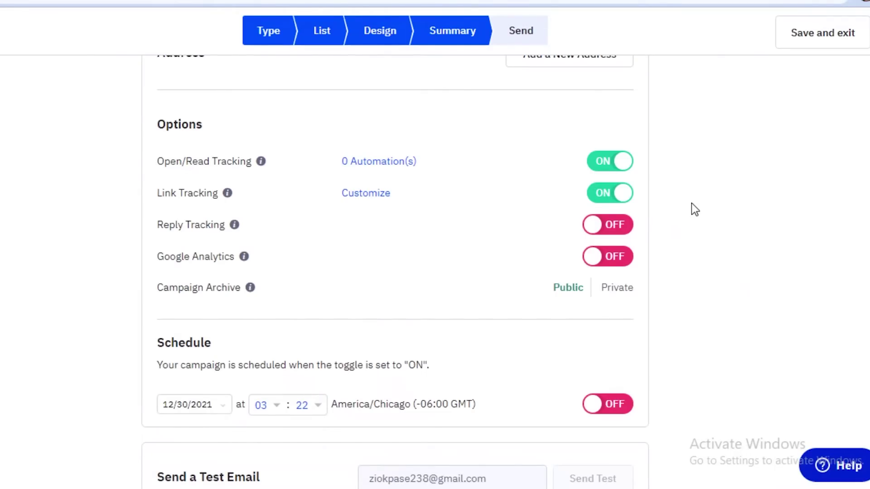
pyautogui.scroll(-2, 691, 203)
pyautogui.scroll(-6, 691, 203)
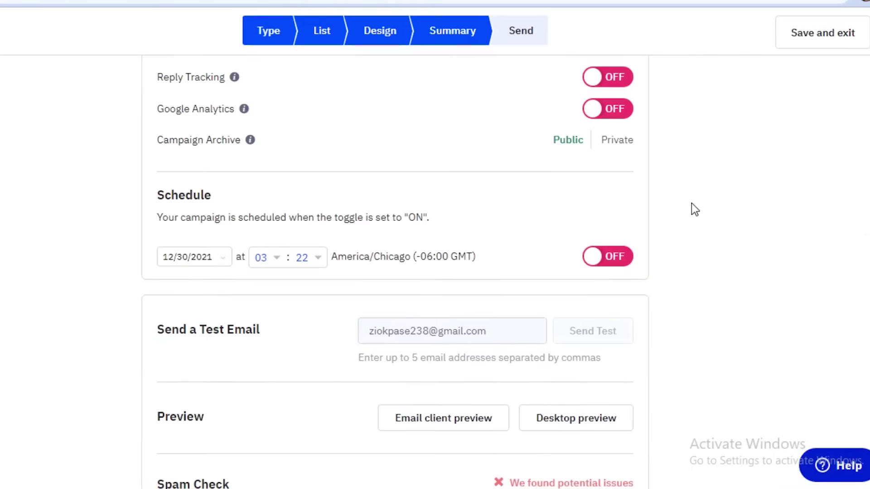
# Turn on the campaign schedule for 12/30/2021 at 03:22 and review the remaining summary sections, including test email, preview and spam check
pyautogui.scroll(4, 466, 186)
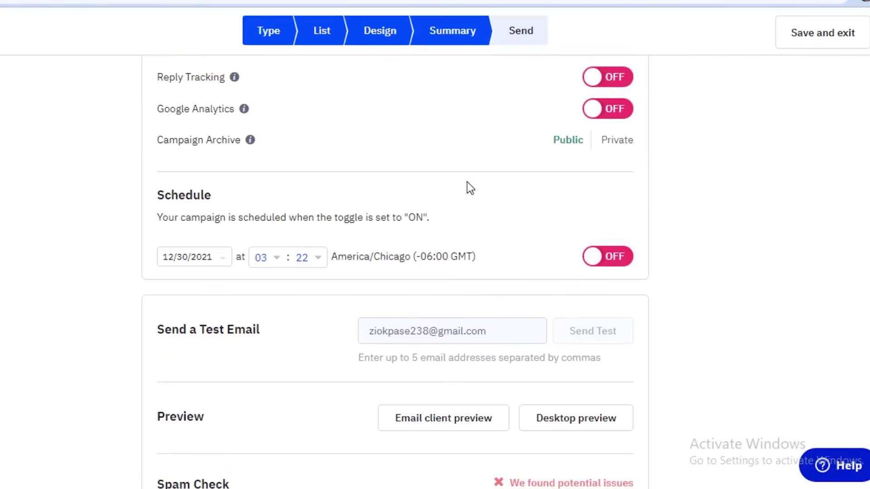
pyautogui.click(598, 263)
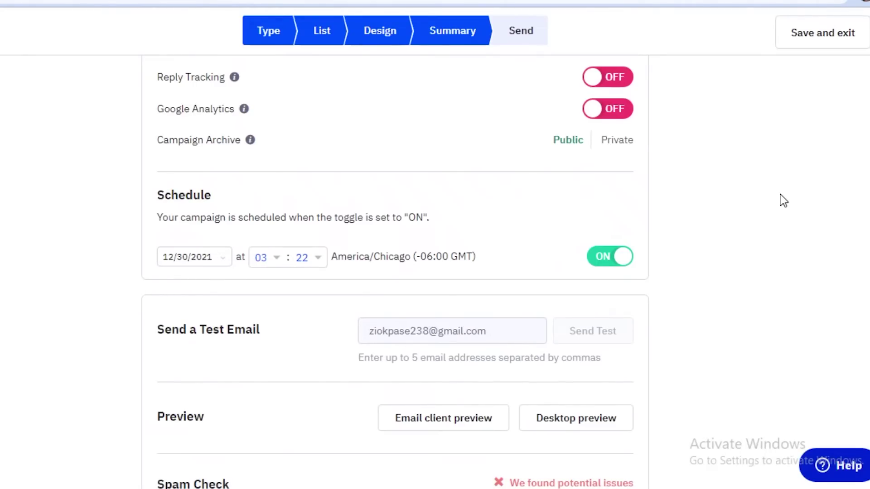
pyautogui.scroll(-2, 780, 194)
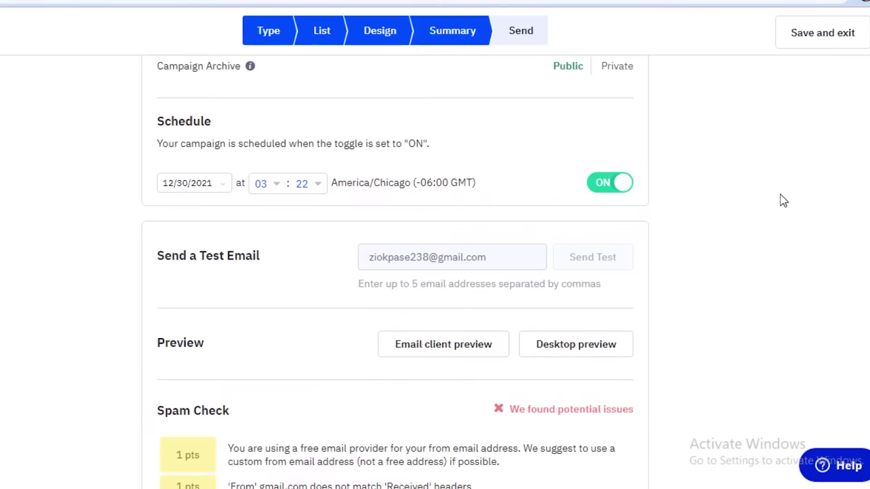
pyautogui.scroll(-2, 780, 195)
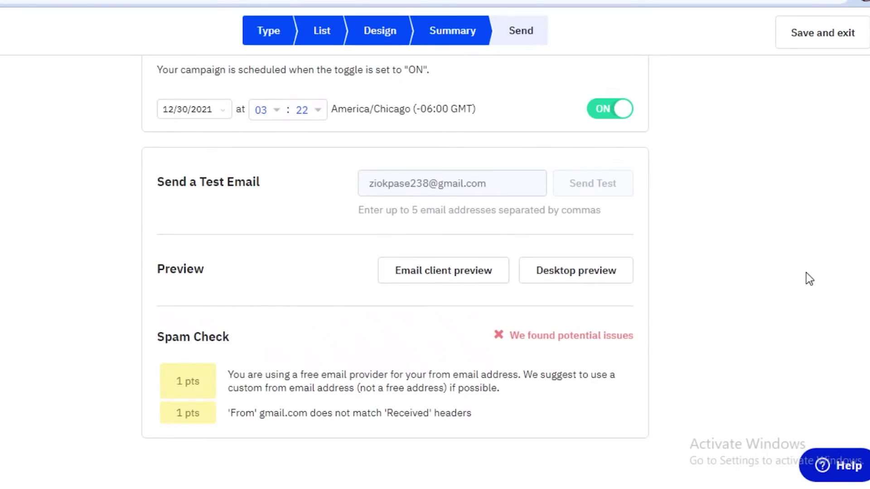
pyautogui.scroll(5, 809, 279)
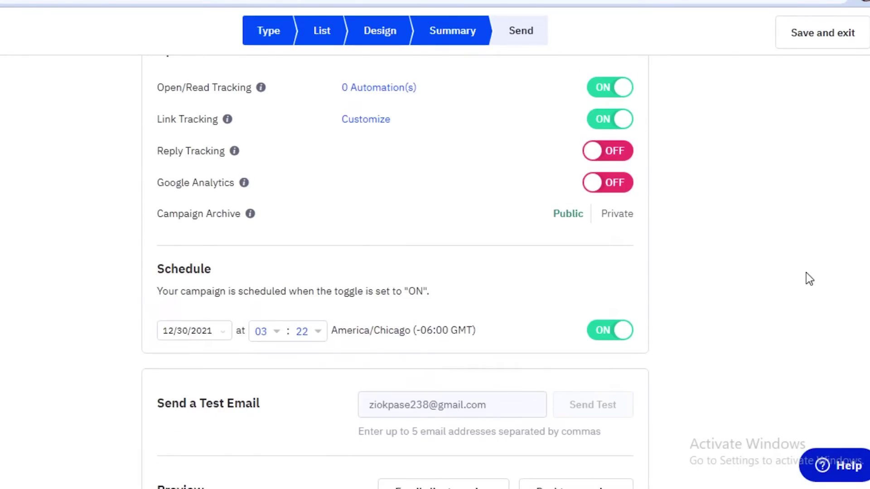
pyautogui.scroll(3, 431, 346)
pyautogui.scroll(11, 419, 353)
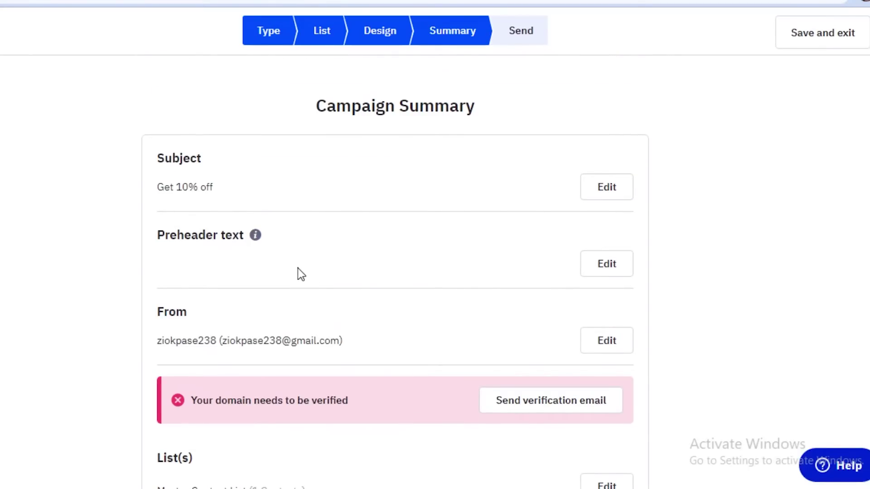
pyautogui.scroll(-15, 784, 266)
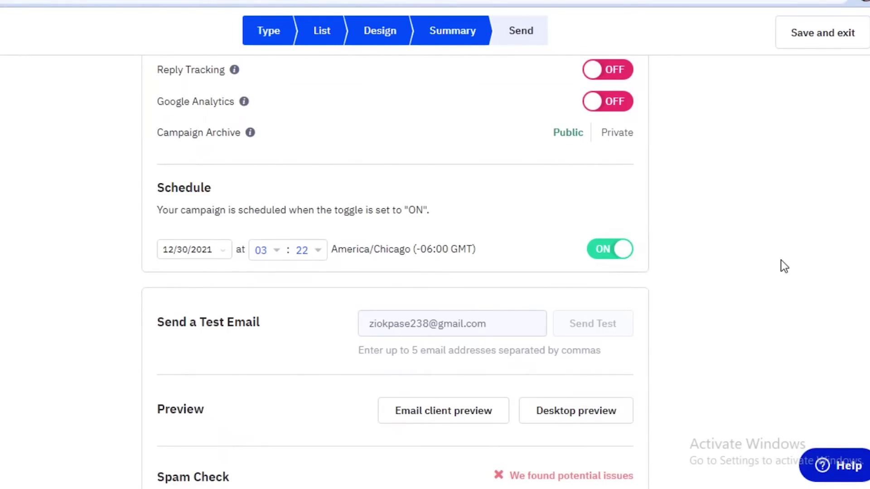
pyautogui.scroll(-3, 780, 260)
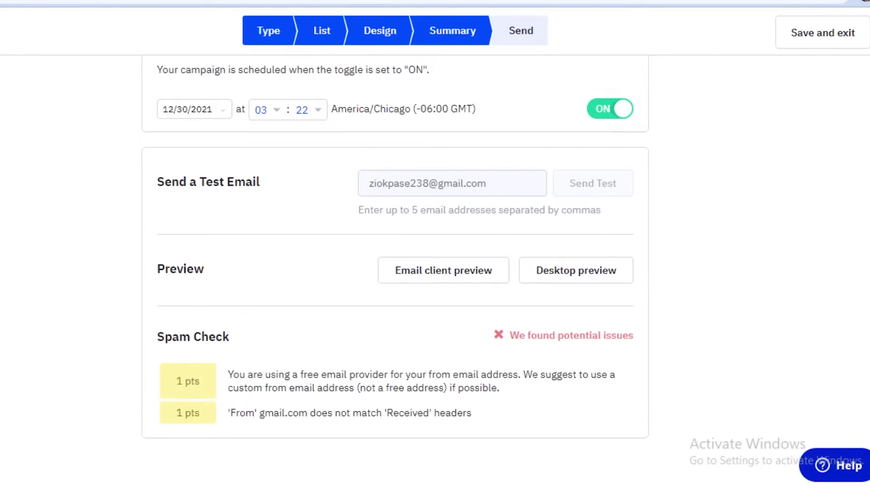
# Set the campaign's preheader text to "NOW IS THE LAST CHANCE TO BUY" and close the email settings
pyautogui.scroll(18, 394, 252)
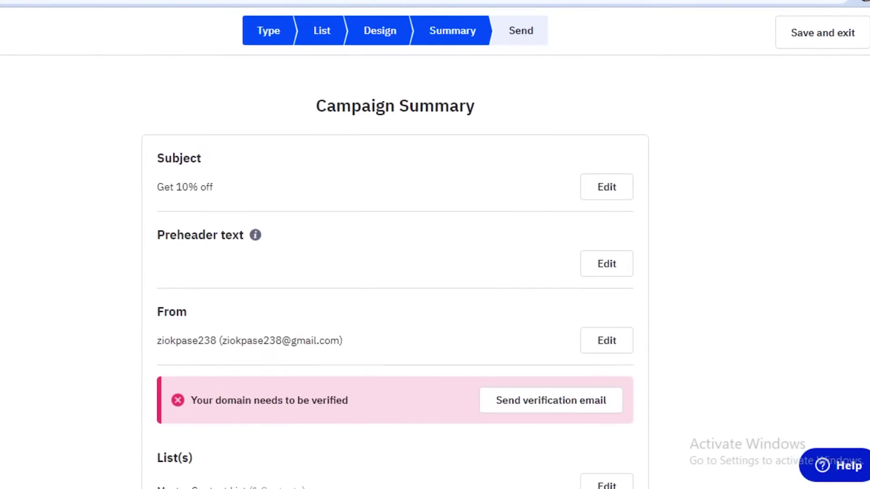
pyautogui.click(608, 261)
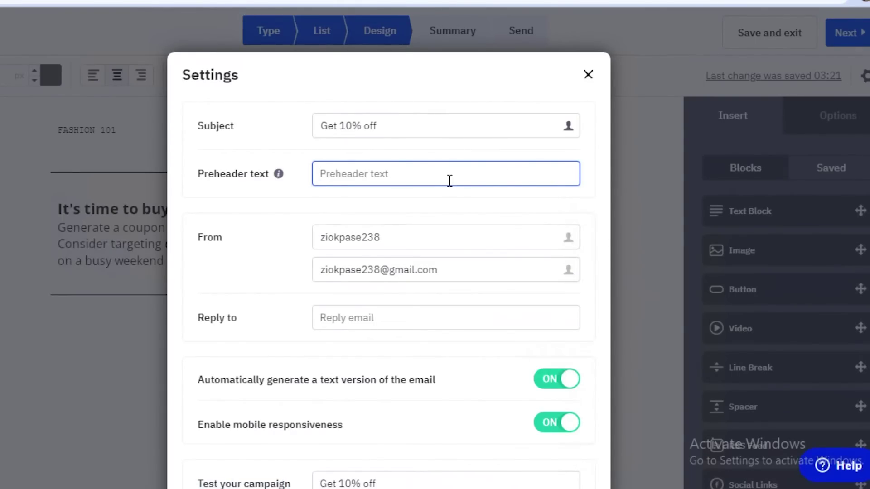
pyautogui.write('NOW IS THE ')
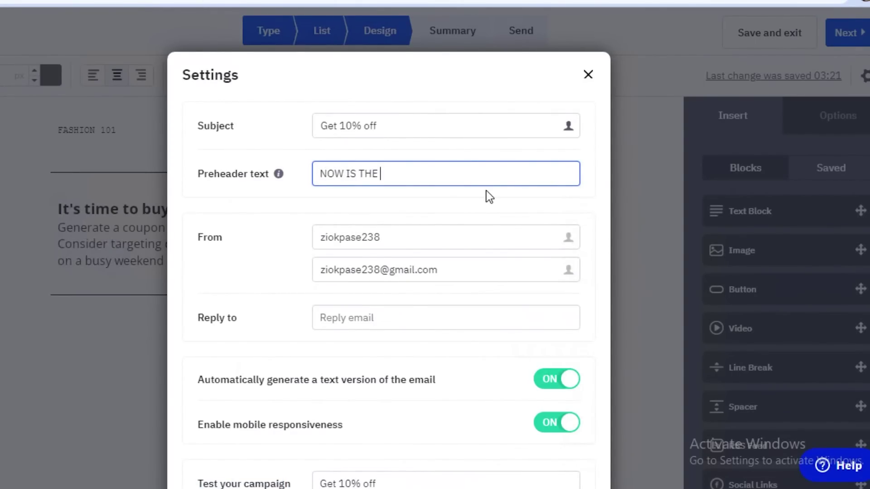
pyautogui.write('LAST CHANCE T')
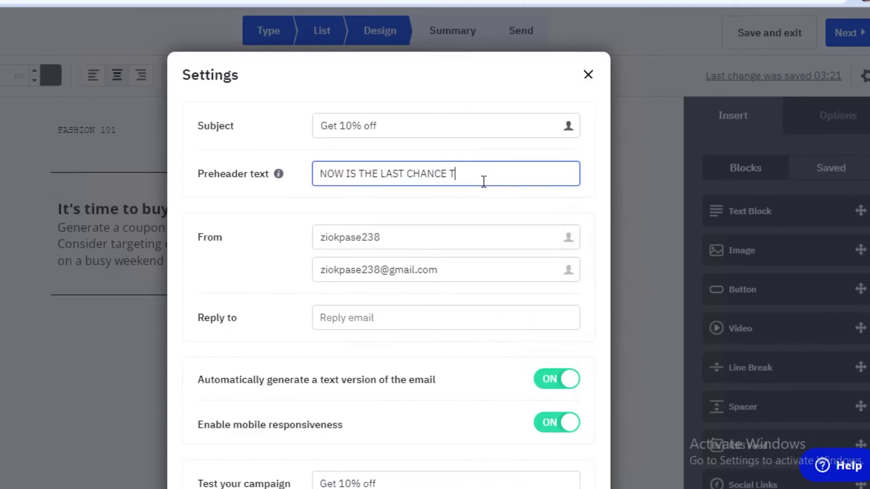
pyautogui.write('OBIHY\\\\\\')
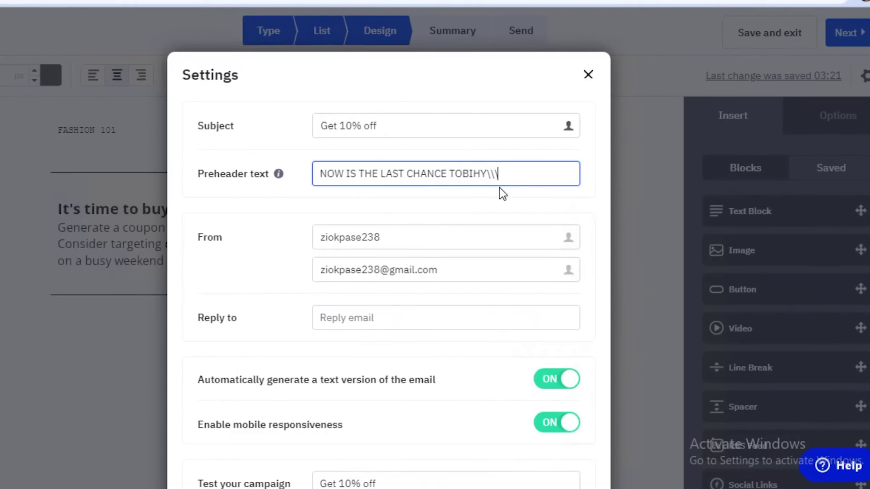
pyautogui.press('BackSpace')
pyautogui.press('BackSpace')
pyautogui.press('BackSpace')
pyautogui.write('BU')
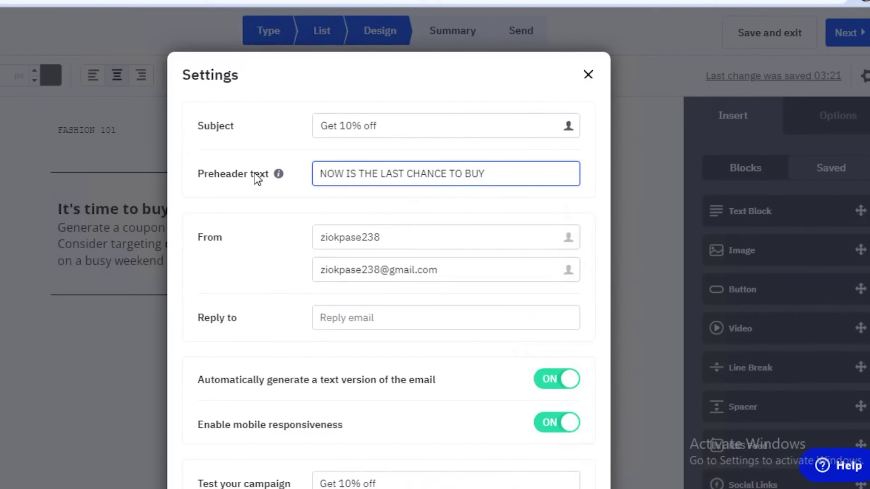
pyautogui.scroll(-7, 520, 207)
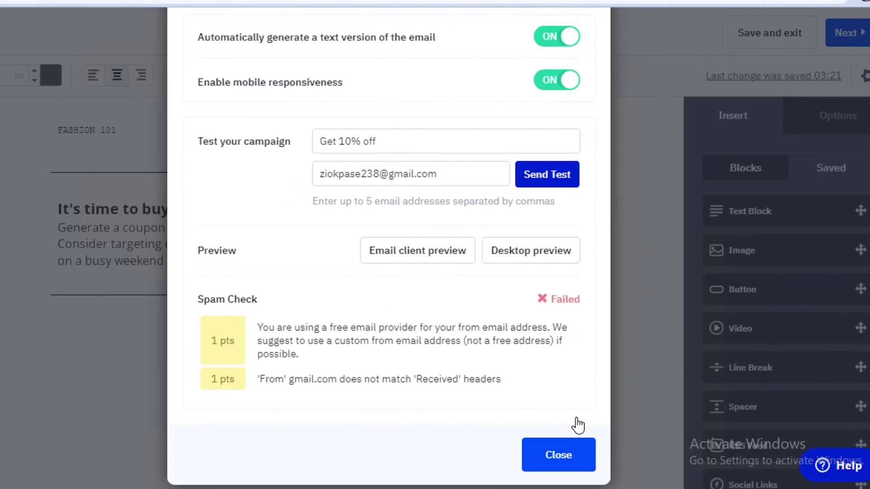
pyautogui.click(568, 455)
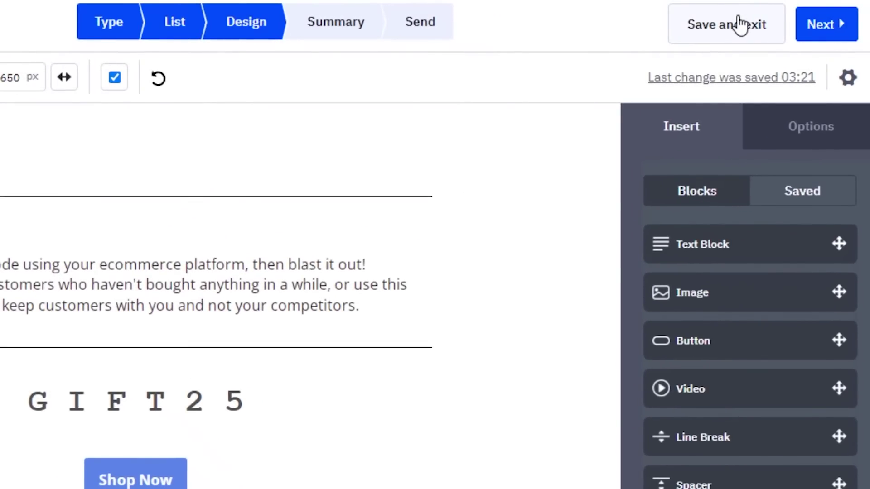
# Save the campaign and exit to the Campaigns list
pyautogui.click(740, 24)
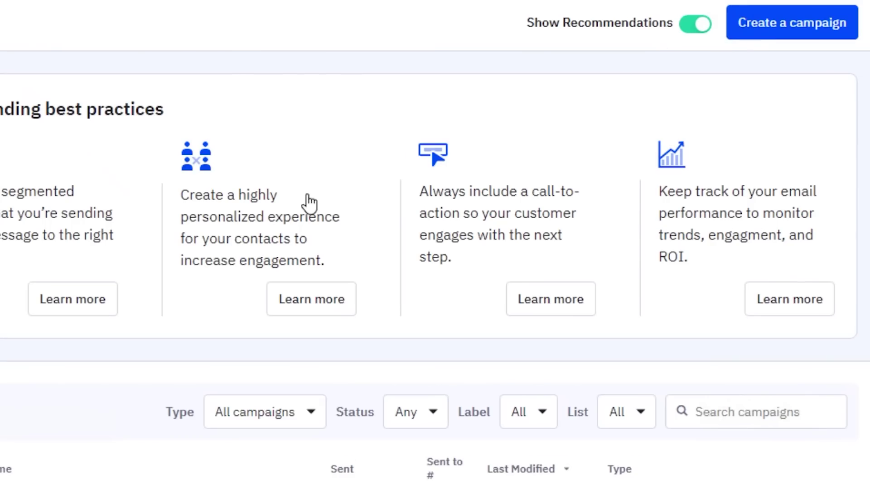
pyautogui.scroll(-2, 363, 198)
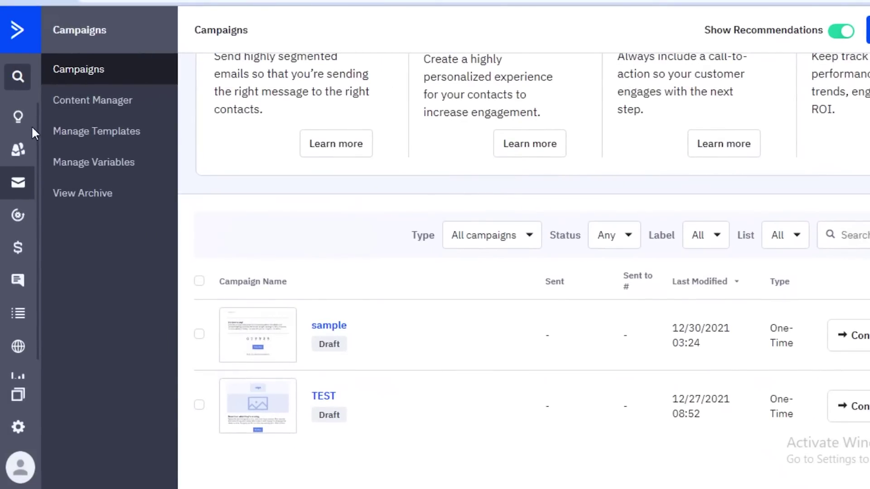
# Look over the Automations page and the automation recipes offered for creating an automation, without creating one
pyautogui.click(21, 224)
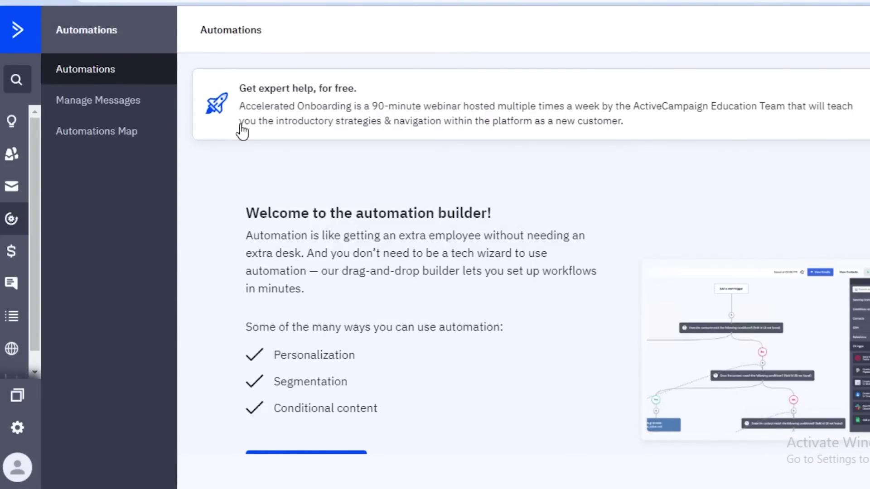
pyautogui.scroll(-3, 248, 140)
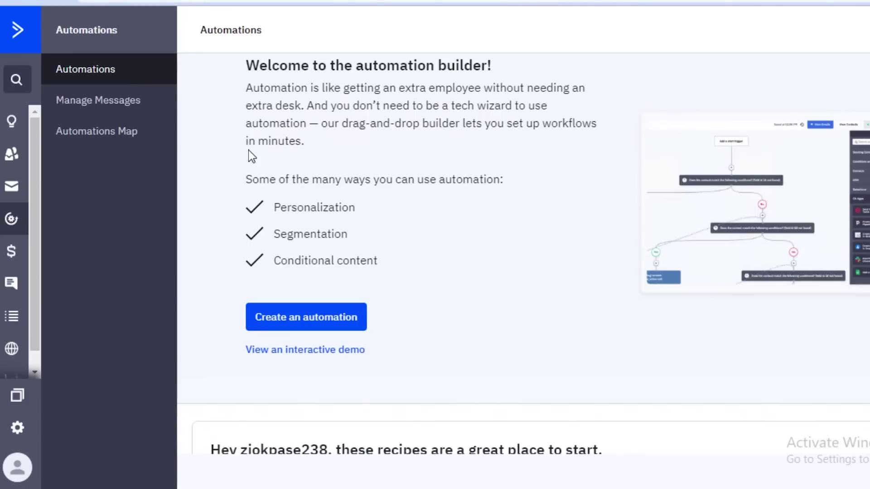
pyautogui.scroll(3, 394, 252)
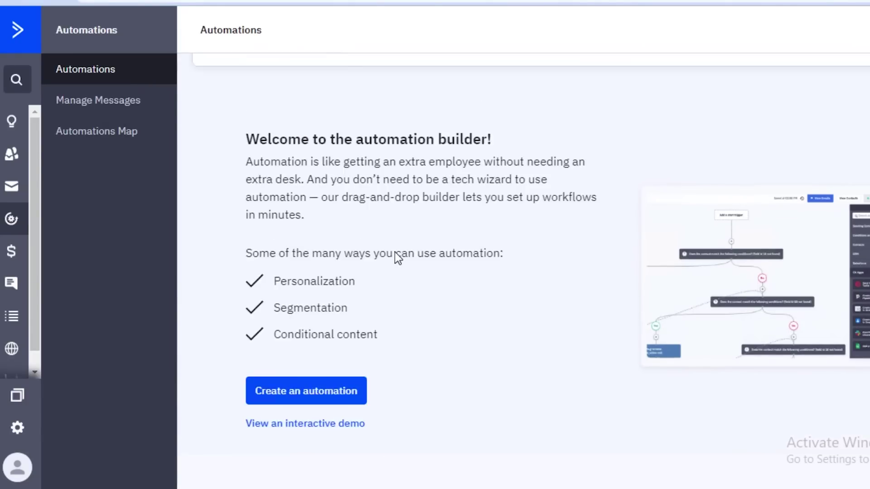
pyautogui.scroll(-2, 395, 252)
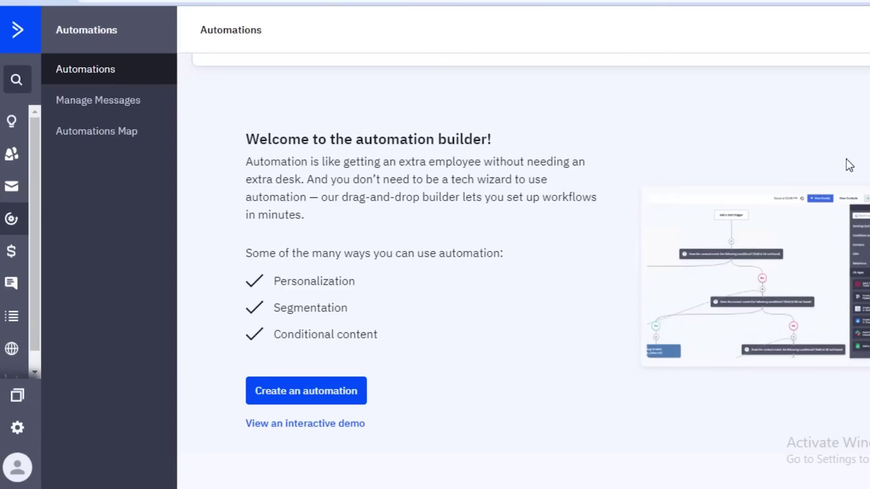
pyautogui.click(331, 398)
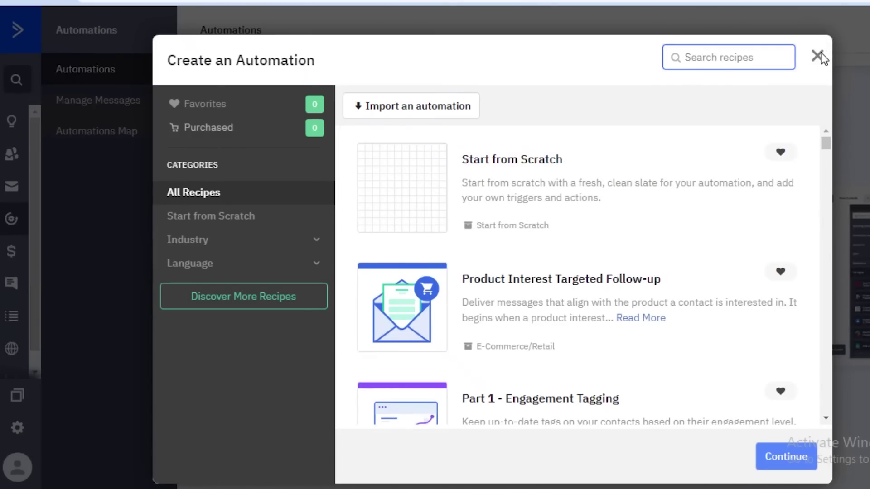
pyautogui.click(817, 55)
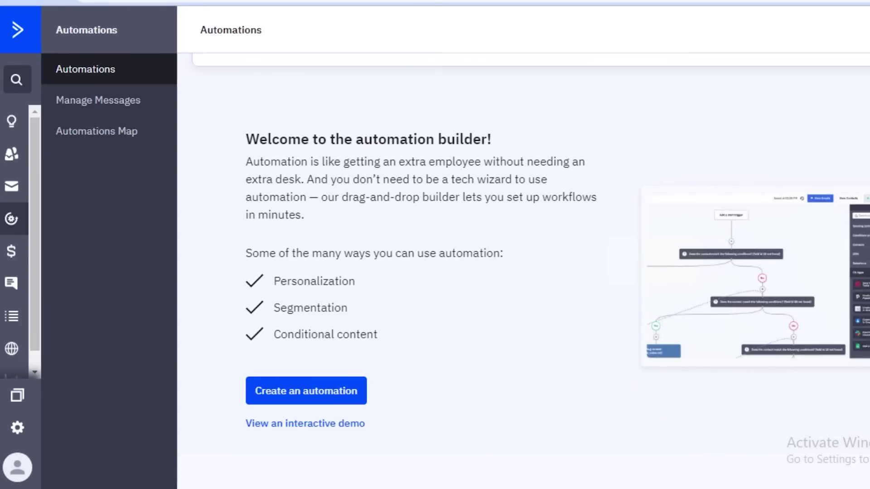
# Compare the yearly-billed plan prices on the ActiveCampaign pricing page for 1,000 and 2,500 contacts, ending on 1,000
pyautogui.scroll(-1, 33, 202)
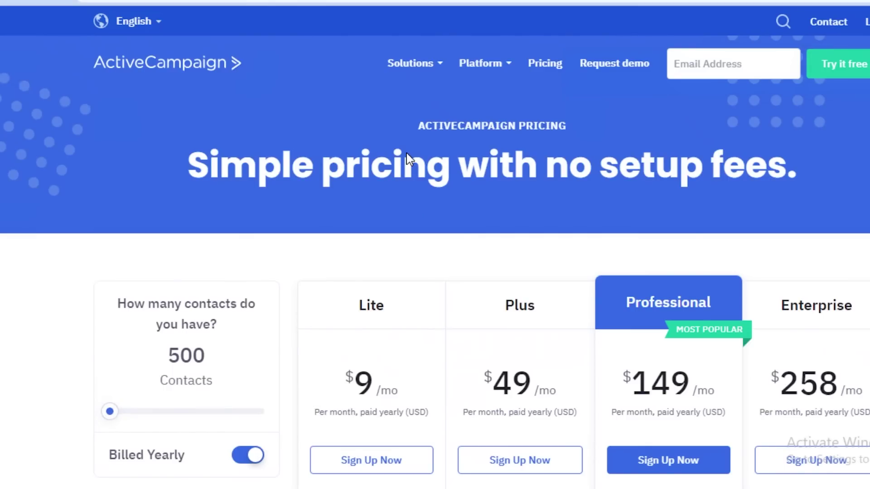
pyautogui.scroll(-2, 408, 162)
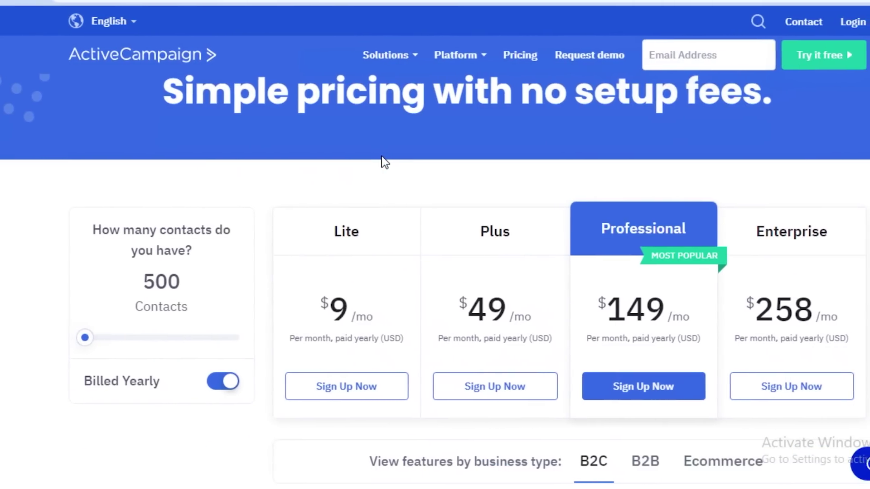
pyautogui.scroll(-2, 168, 216)
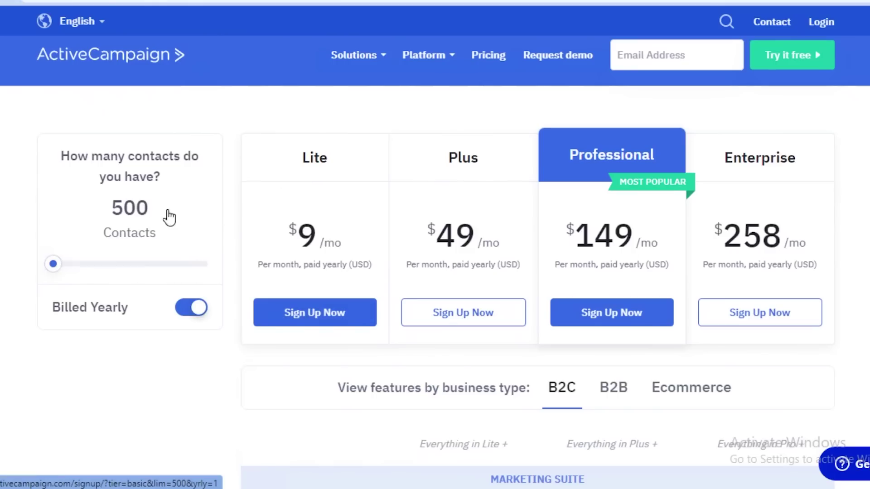
pyautogui.click(69, 265)
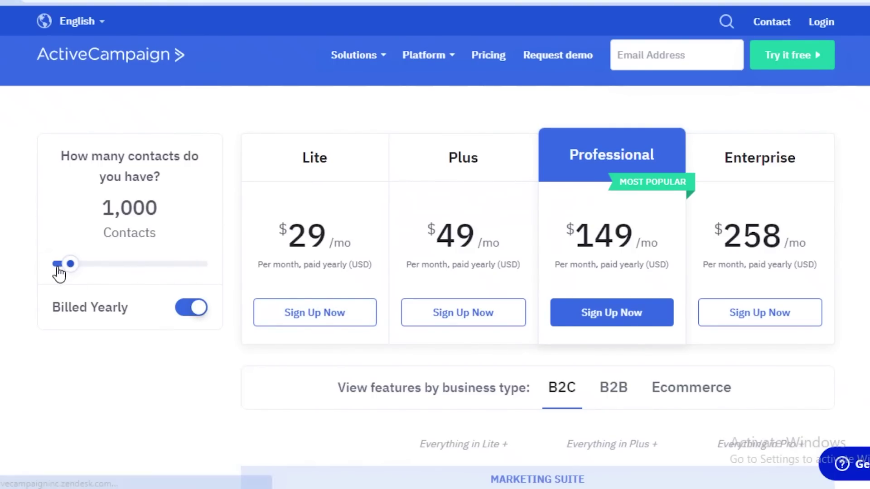
pyautogui.click(39, 265)
pyautogui.click(71, 267)
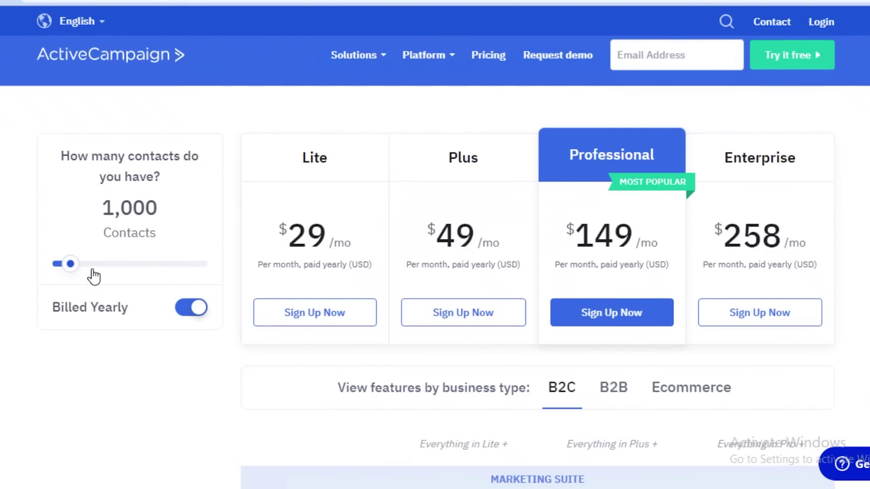
pyautogui.click(93, 270)
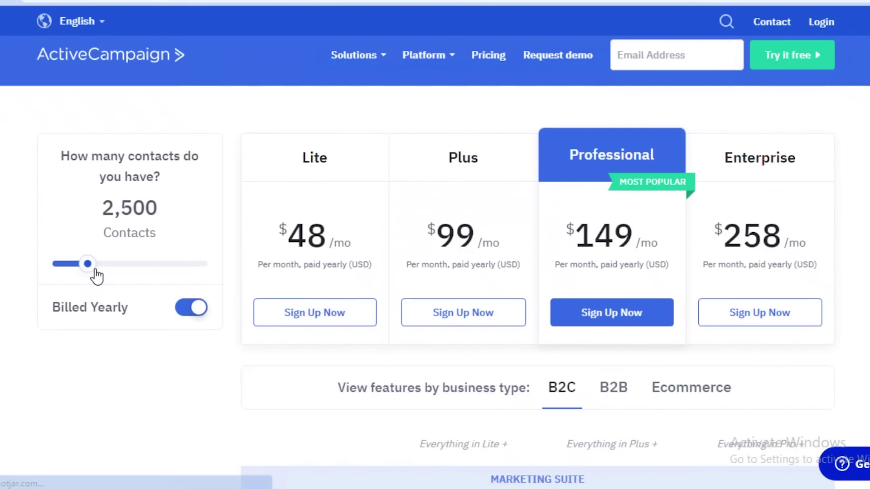
pyautogui.click(70, 265)
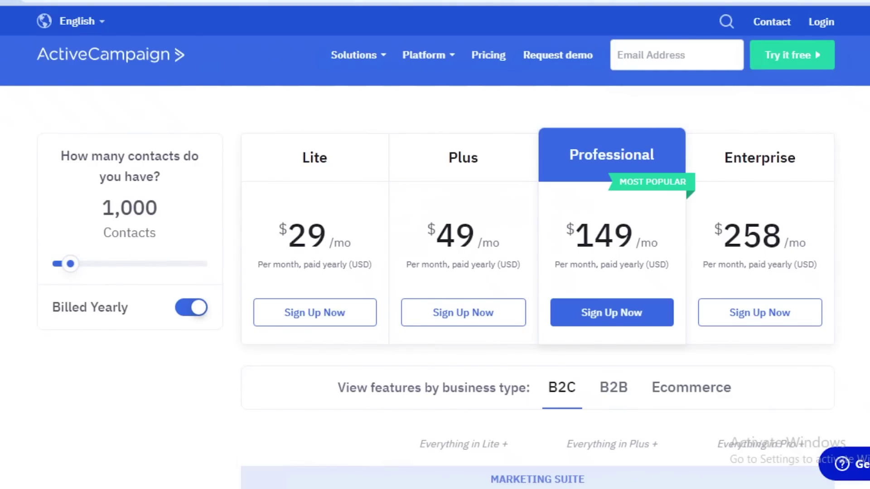
# Examine the plan prices and the B2C Marketing Suite features listed for Lite, Plus, Professional and Enterprise
pyautogui.scroll(-3, 224, 211)
pyautogui.scroll(2, 435, 281)
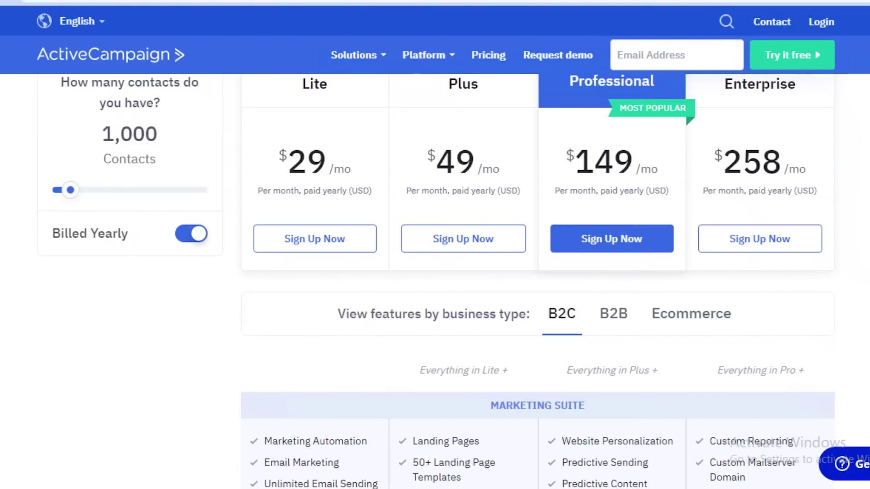
pyautogui.scroll(2, 435, 281)
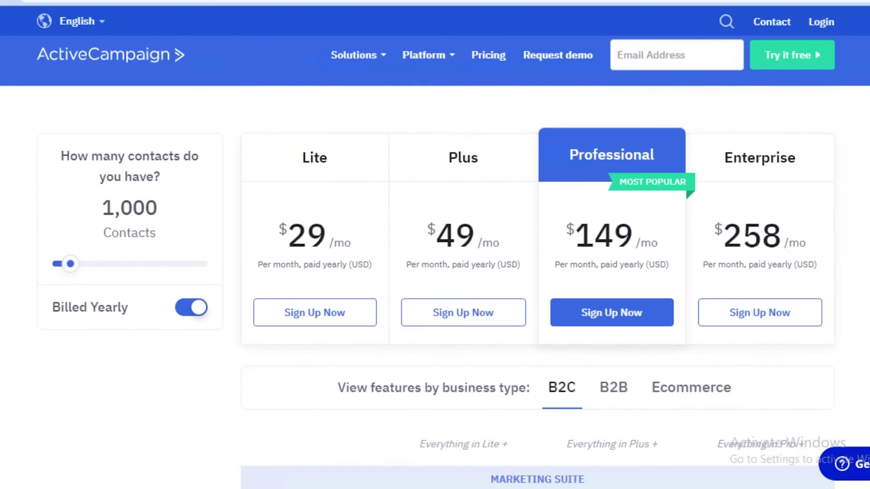
pyautogui.scroll(-2, 434, 280)
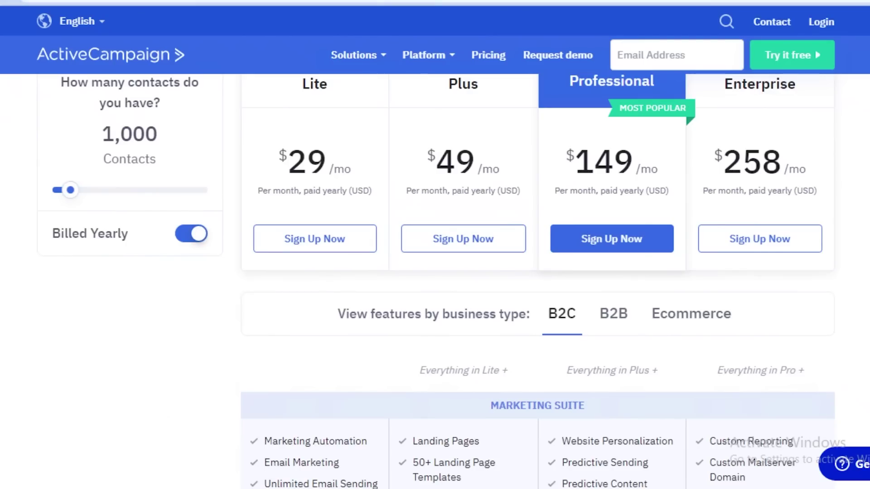
pyautogui.scroll(-4, 435, 281)
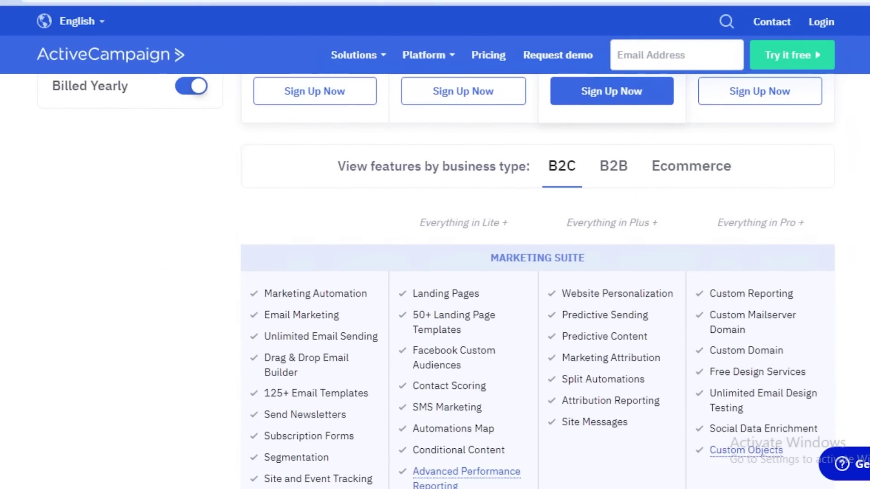
pyautogui.scroll(4, 435, 281)
pyautogui.scroll(-2, 435, 281)
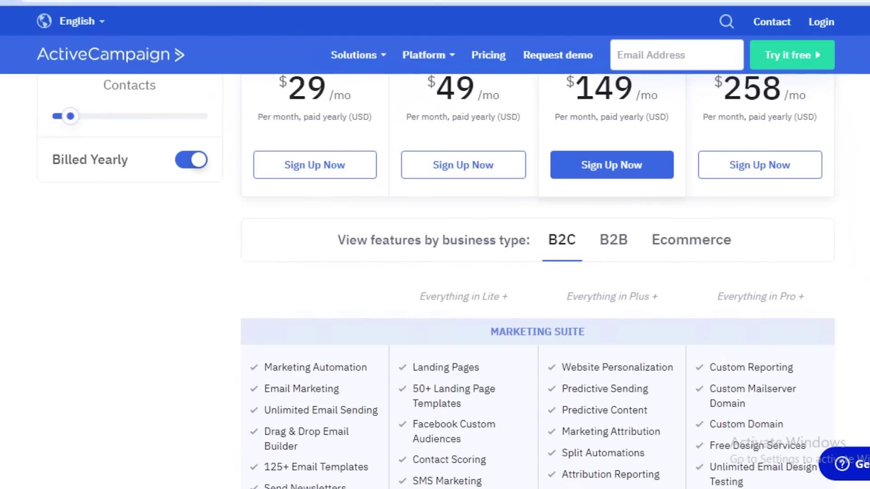
pyautogui.scroll(-2, 435, 280)
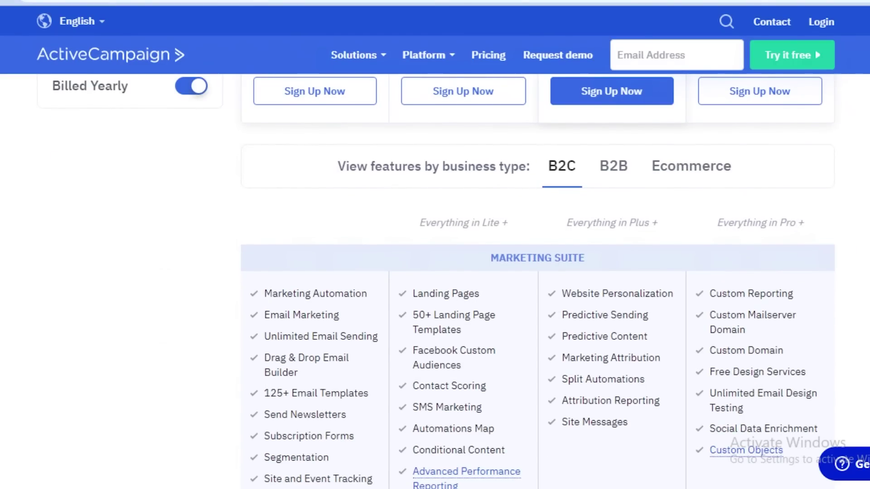
pyautogui.scroll(2, 434, 281)
pyautogui.scroll(-2, 435, 281)
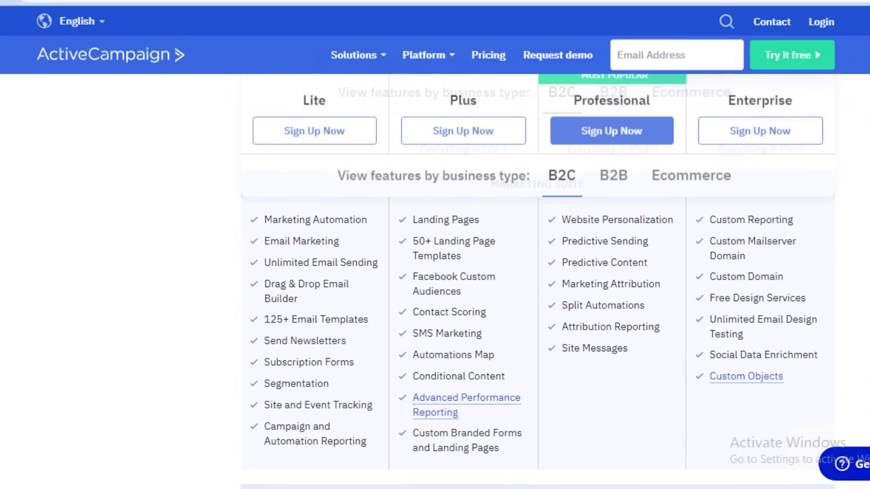